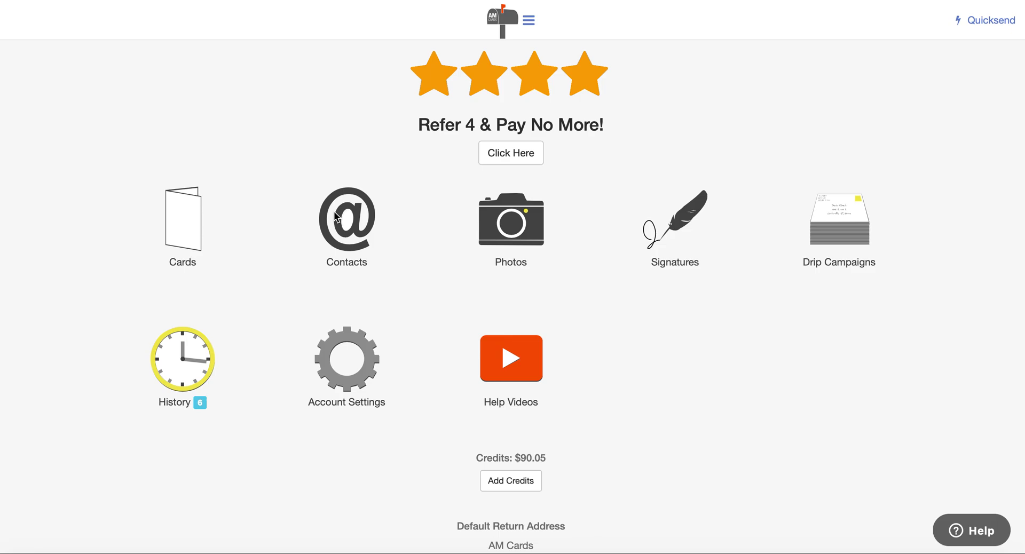
Scroll through the My Templates card list to review the five FSBO drip cards.
click(187, 223)
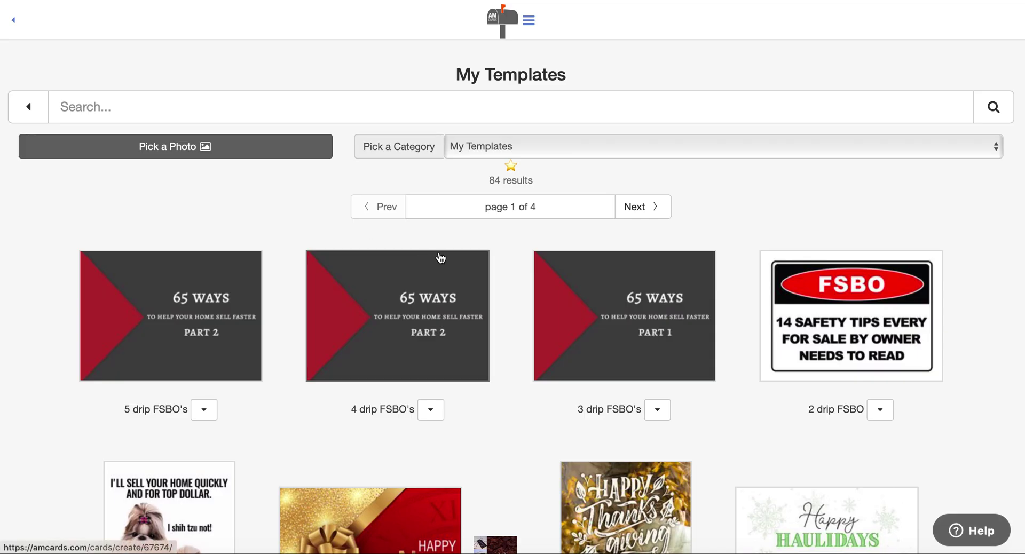
scroll(440, 257, down, 3)
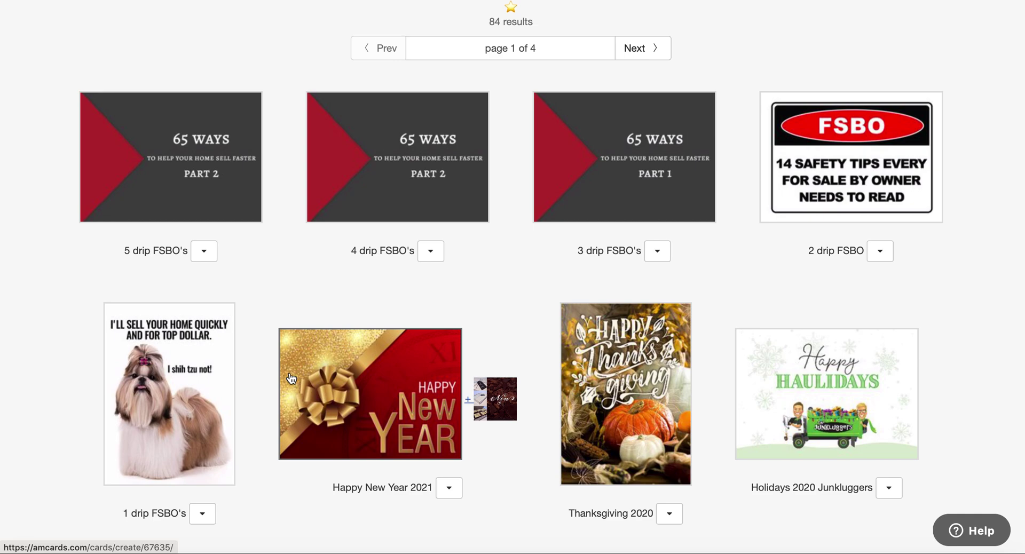
scroll(327, 304, up, 3)
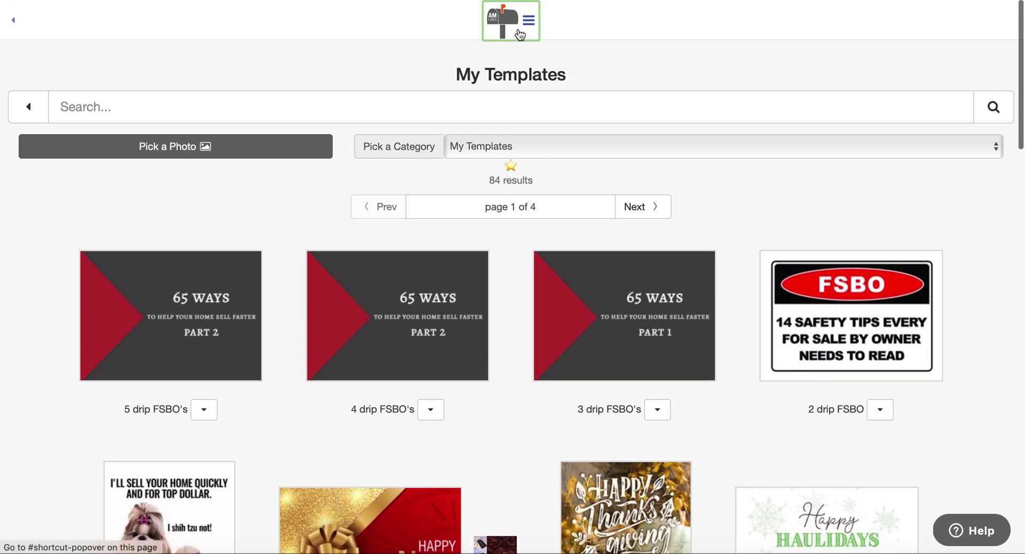
click(519, 34)
On the Drip Campaigns page, create a new campaign named 'FSBO 5 card drip'.
click(470, 269)
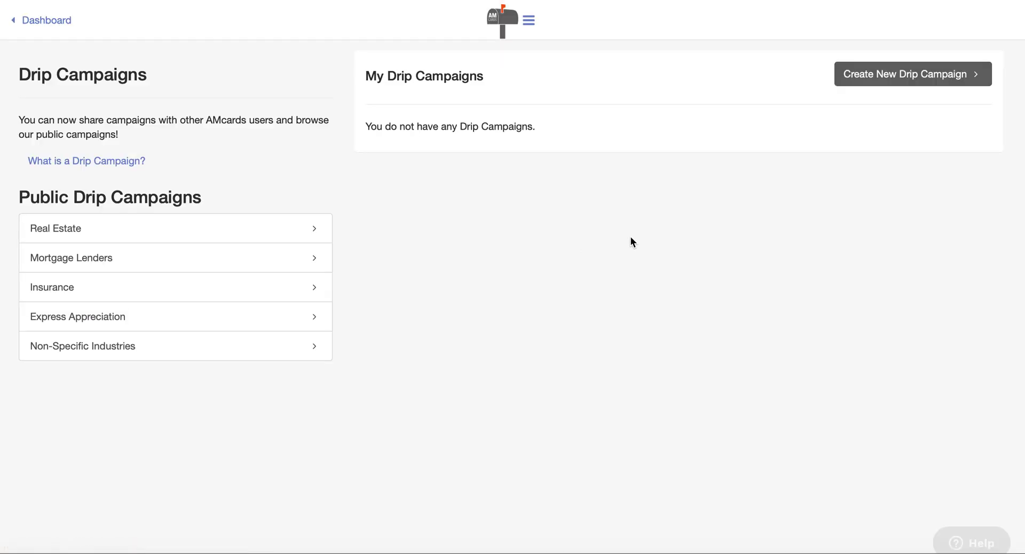
click(908, 75)
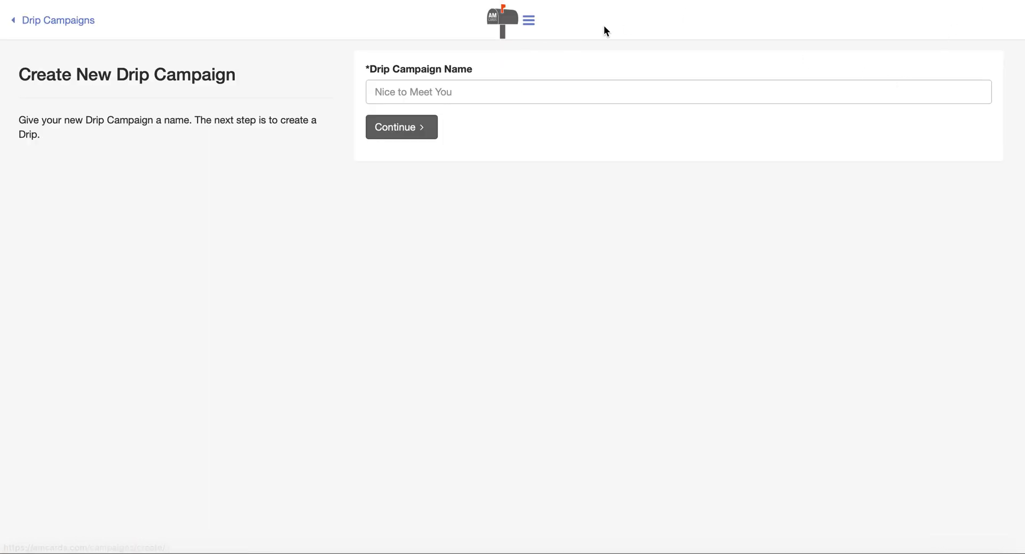
click(442, 92)
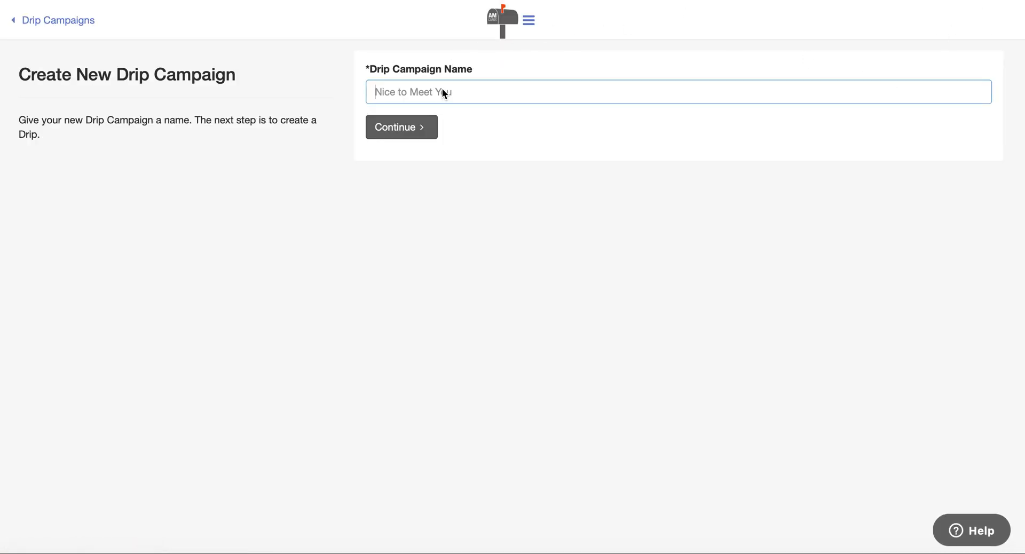
text(FSBO 5 card drip)
click(403, 133)
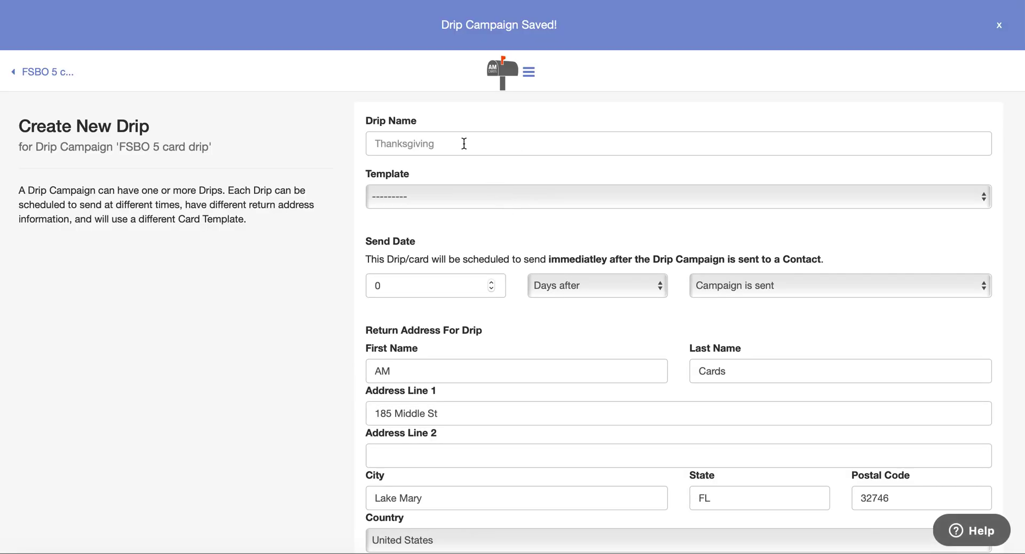
Save drip '1' using template 67669 - 1 drip FSBO's with a 4-day SMS reminder.
click(465, 142)
text(1)
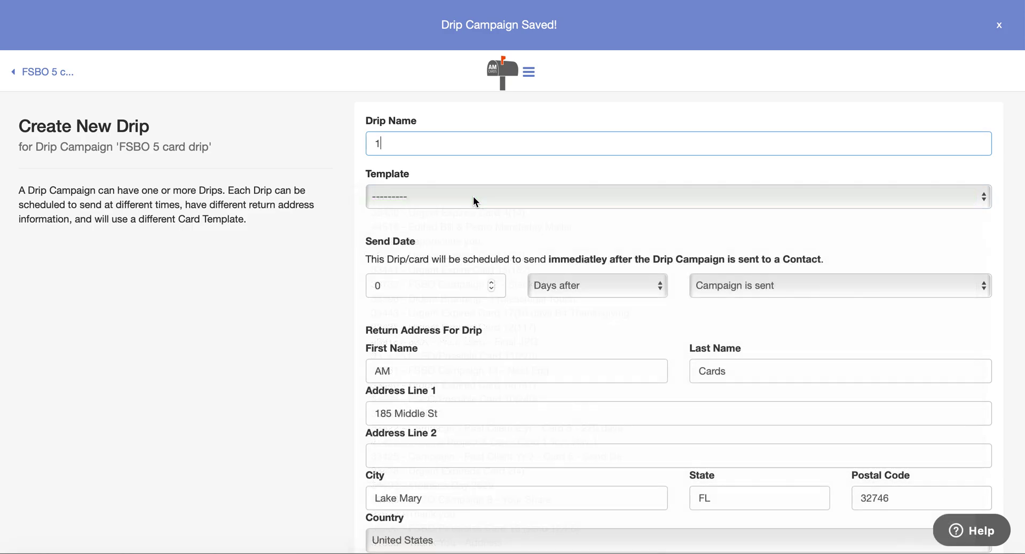
click(470, 195)
scroll(475, 267, down, 5)
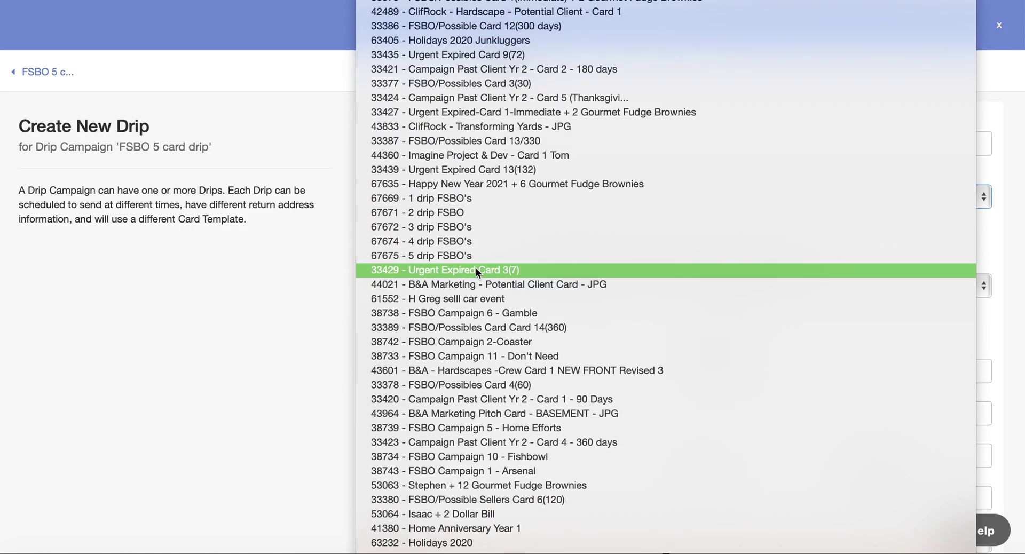
click(459, 214)
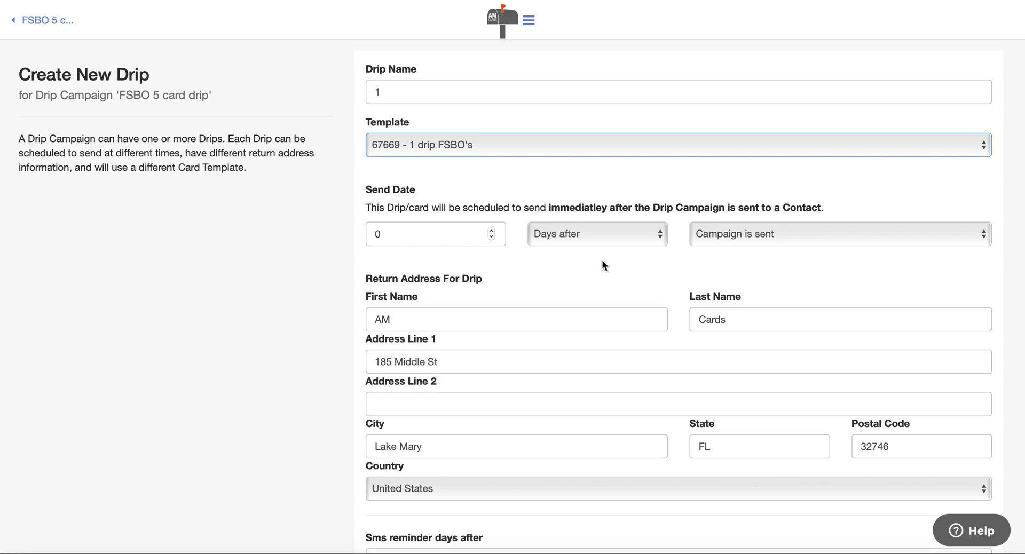
scroll(601, 263, down, 3)
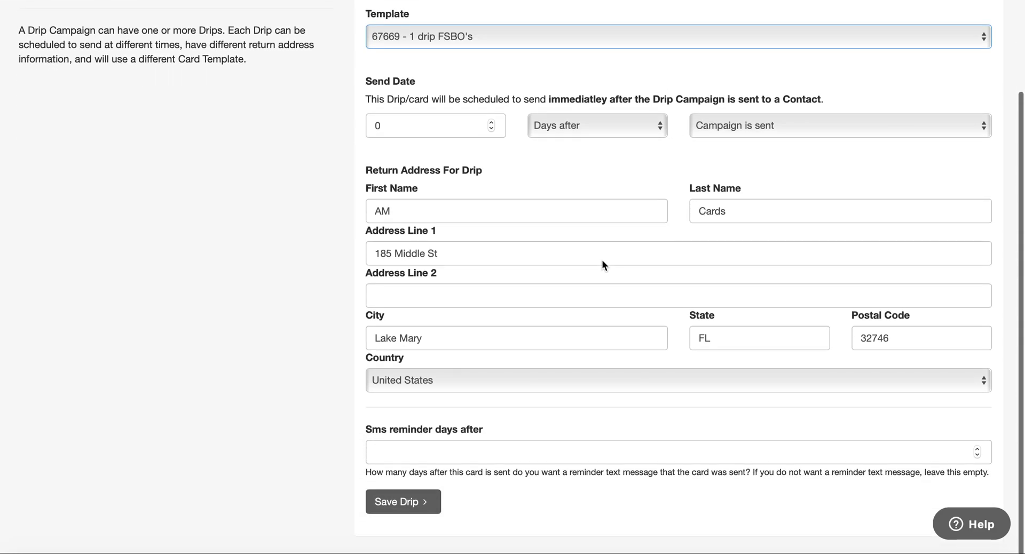
click(449, 462)
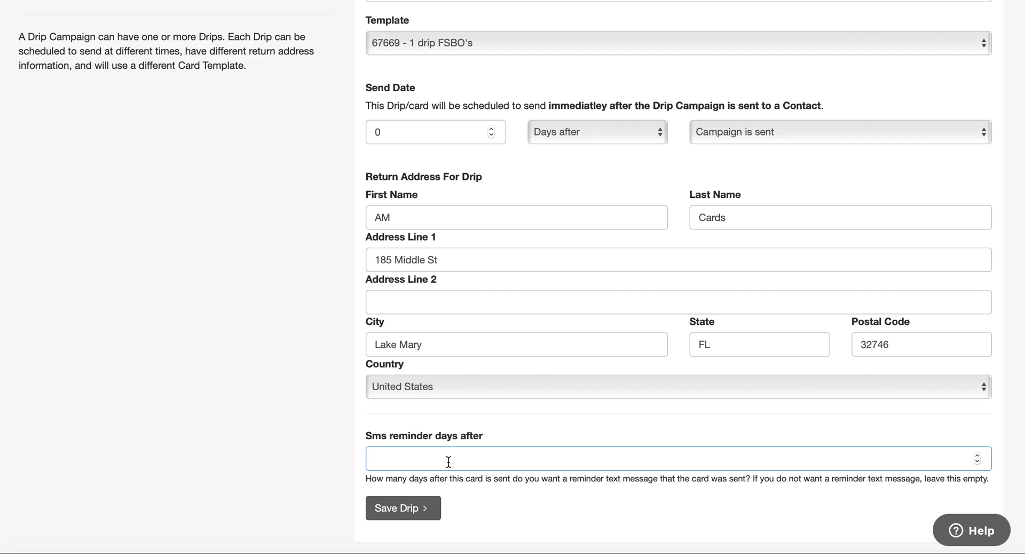
text(4)
drag(394, 492, 919, 480)
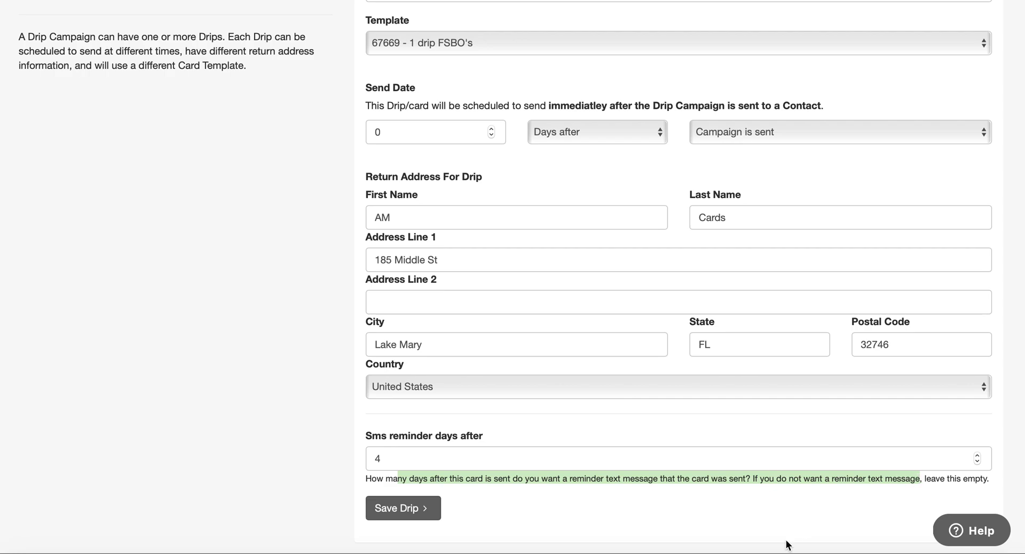
click(667, 492)
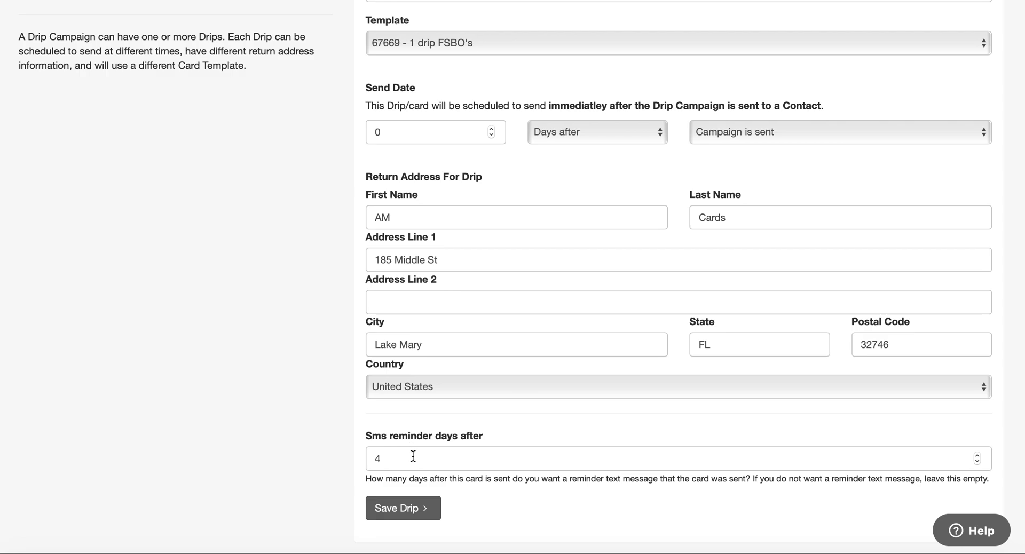
click(419, 510)
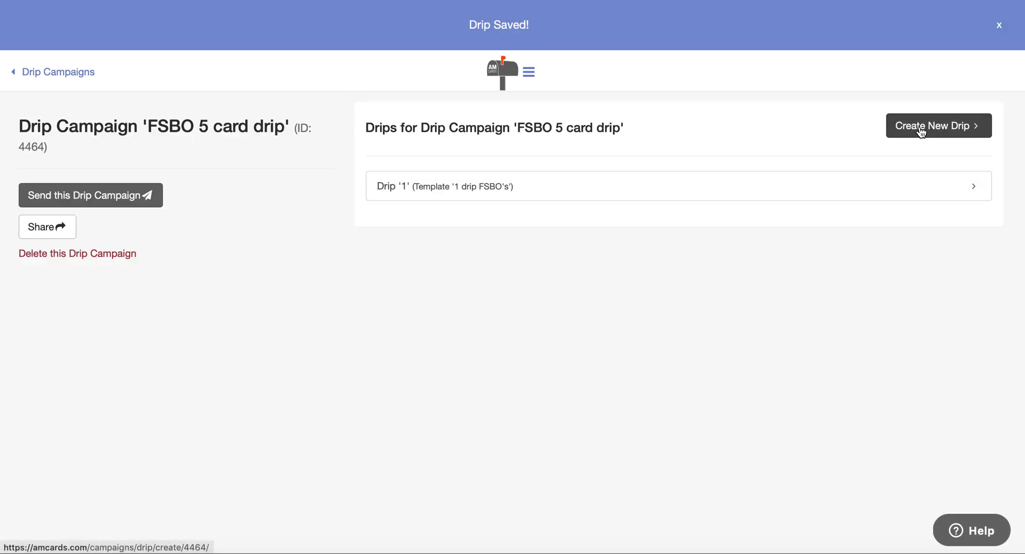
Start drip '2' with template 67671 - 2 drip FSBO, sending 4 days after the campaign.
click(927, 132)
click(423, 91)
text(2)
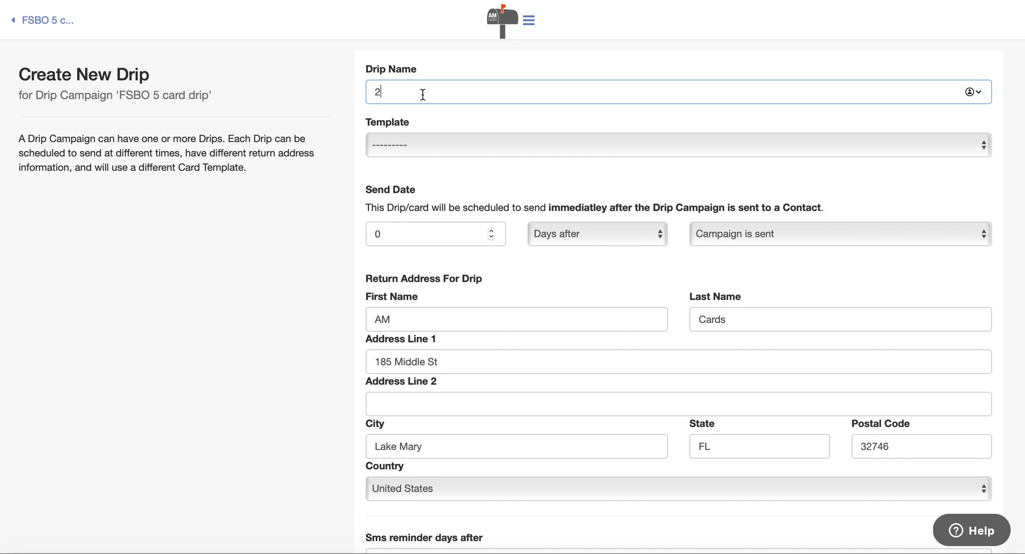
click(424, 142)
scroll(427, 225, down, 5)
scroll(427, 230, down, 1)
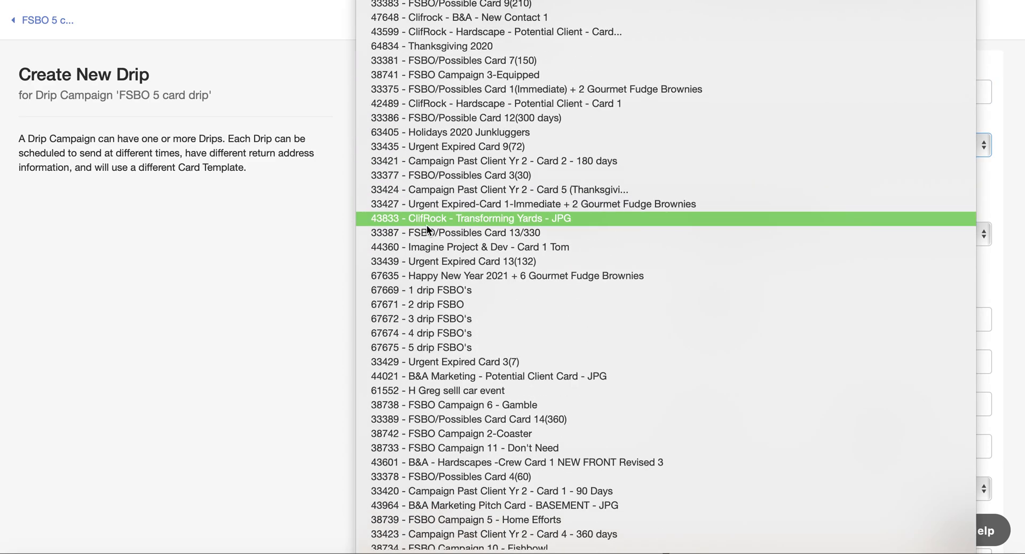
click(431, 304)
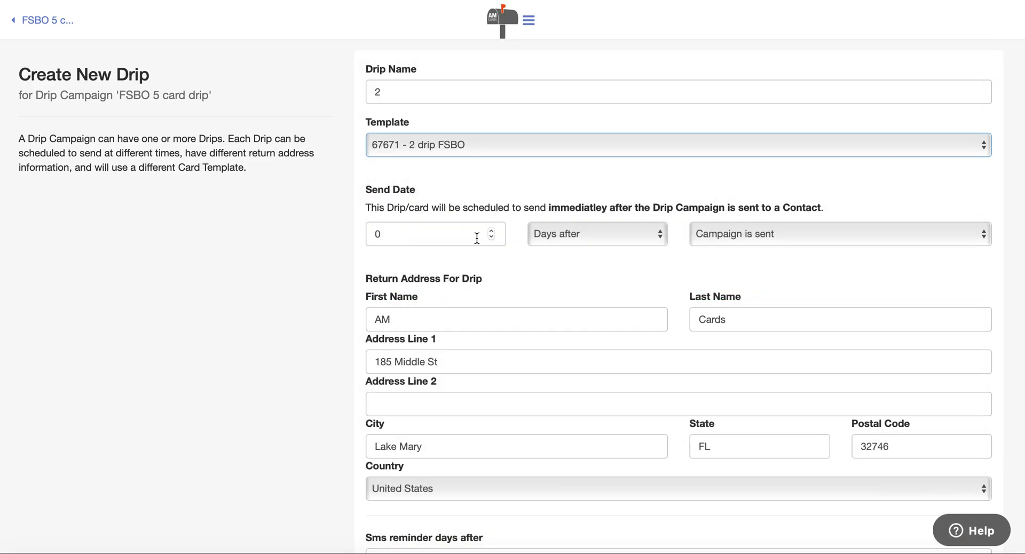
triple_click(491, 230)
click(492, 231)
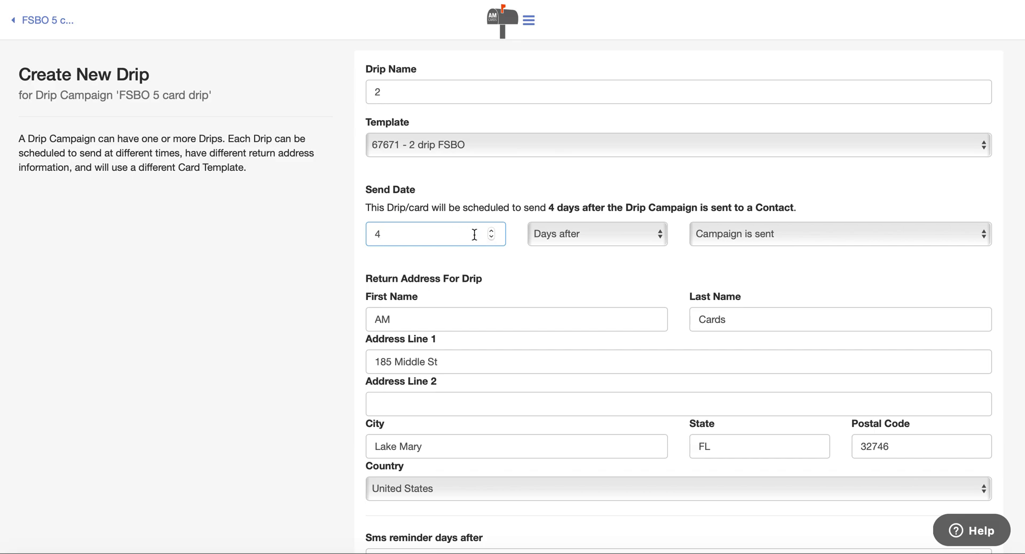
Set drip '2' to send 5 days before the contact's birthday.
click(492, 230)
click(576, 241)
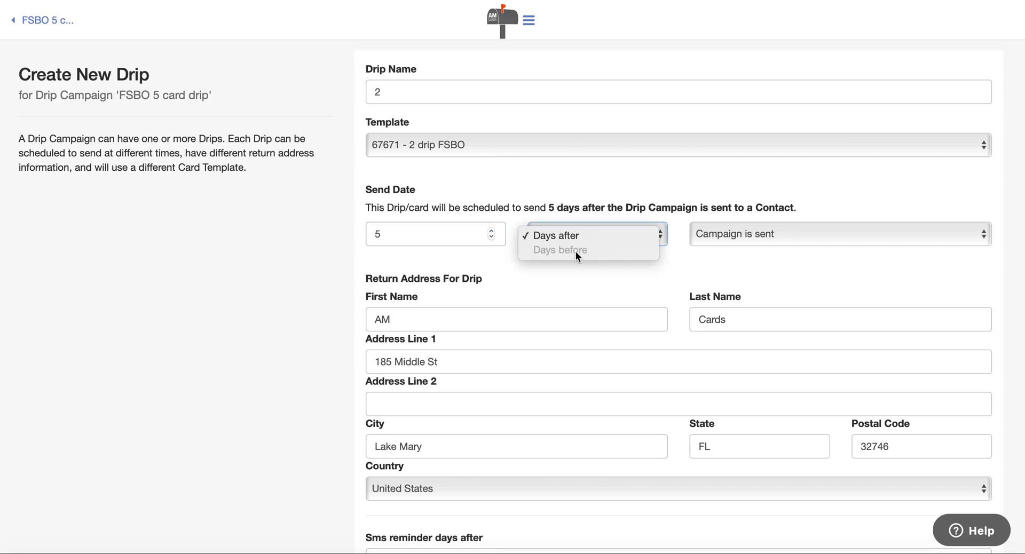
click(723, 234)
click(723, 232)
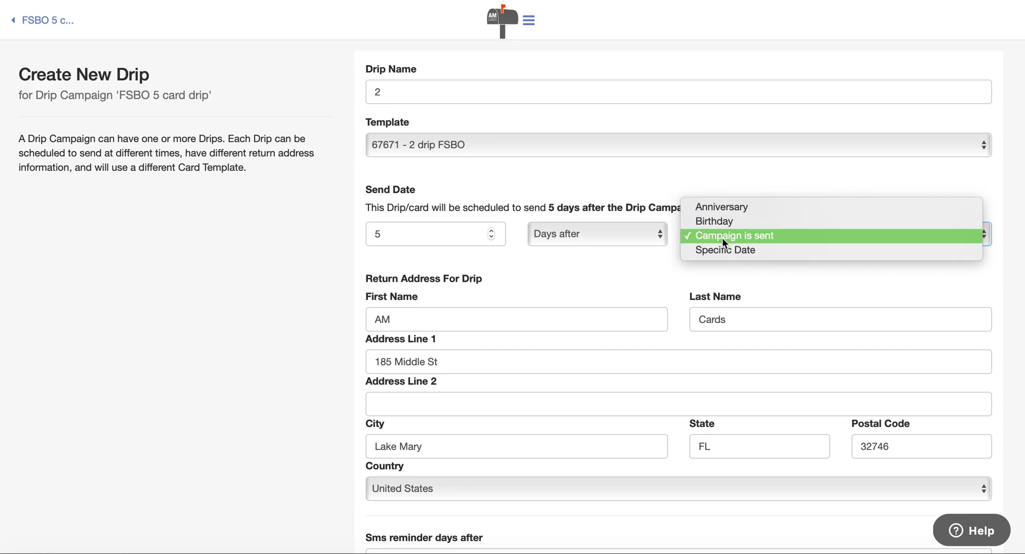
click(719, 224)
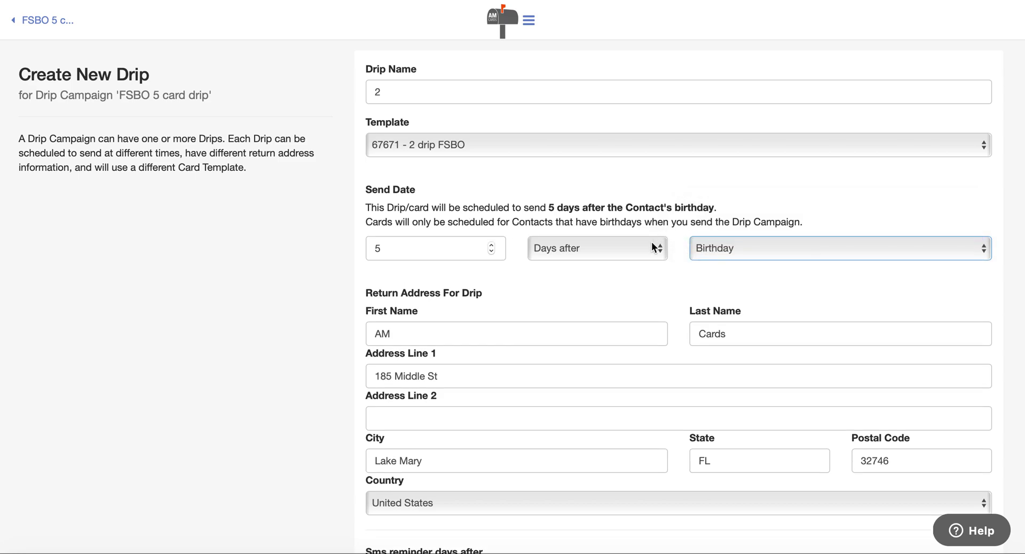
click(647, 250)
click(633, 267)
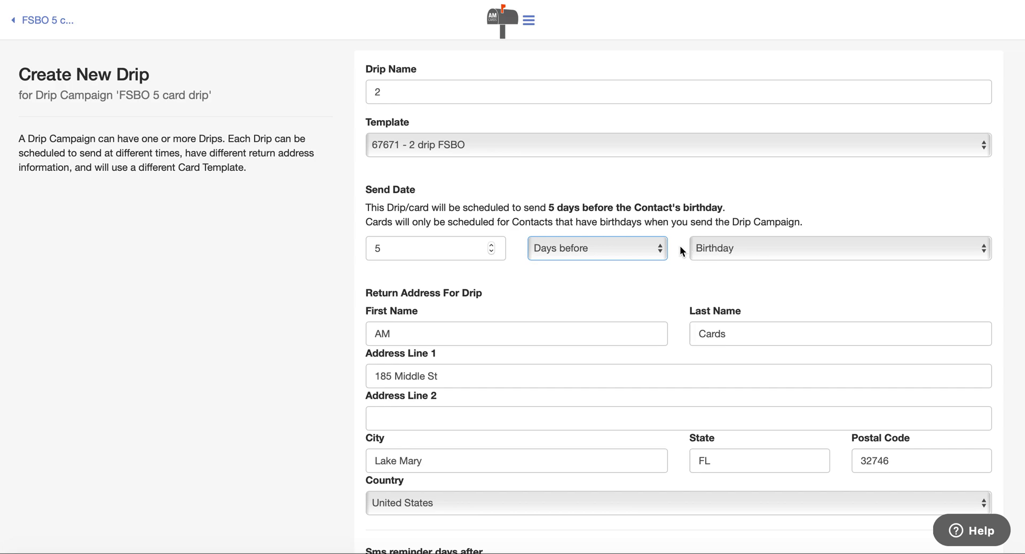
Switch the trigger to the contact's anniversary, keeping 5 days before.
click(652, 249)
click(627, 239)
click(629, 249)
click(632, 264)
click(730, 254)
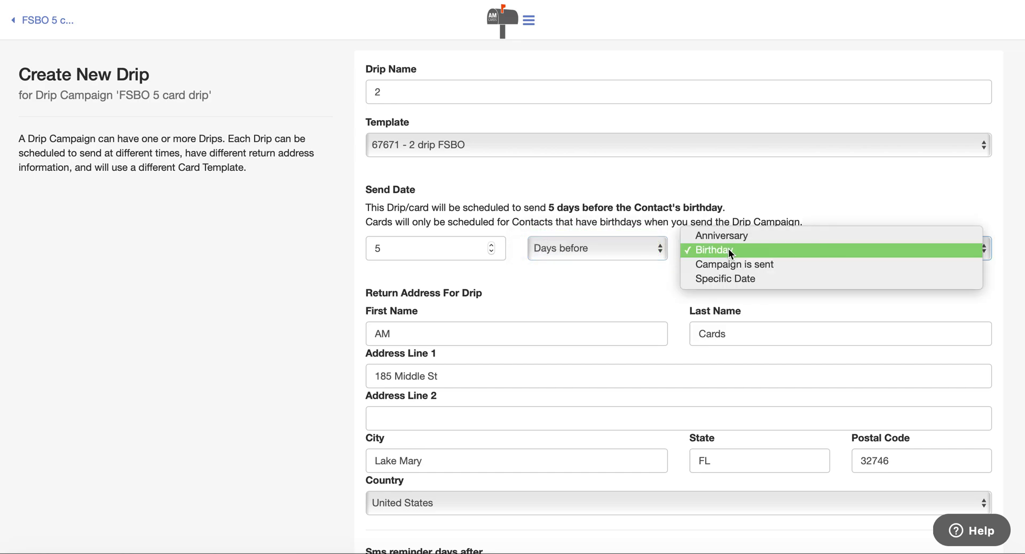
click(732, 236)
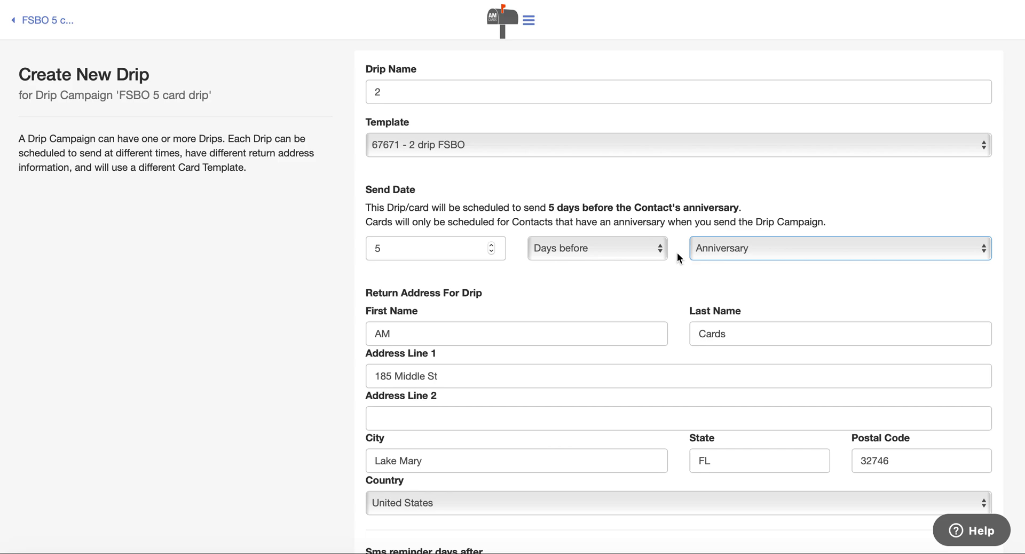
click(736, 251)
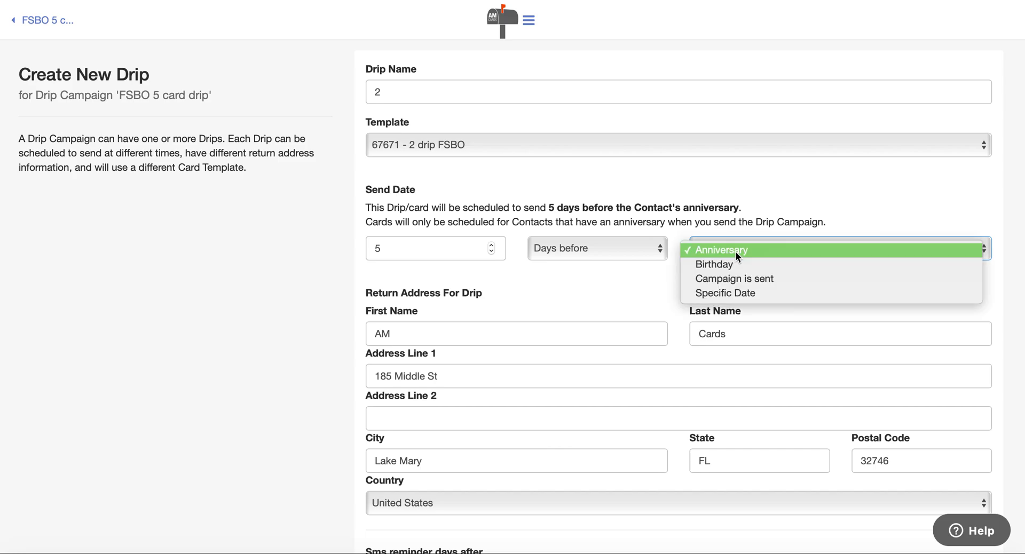
Schedule drip '2' for the specific date 2021-11-16.
click(738, 294)
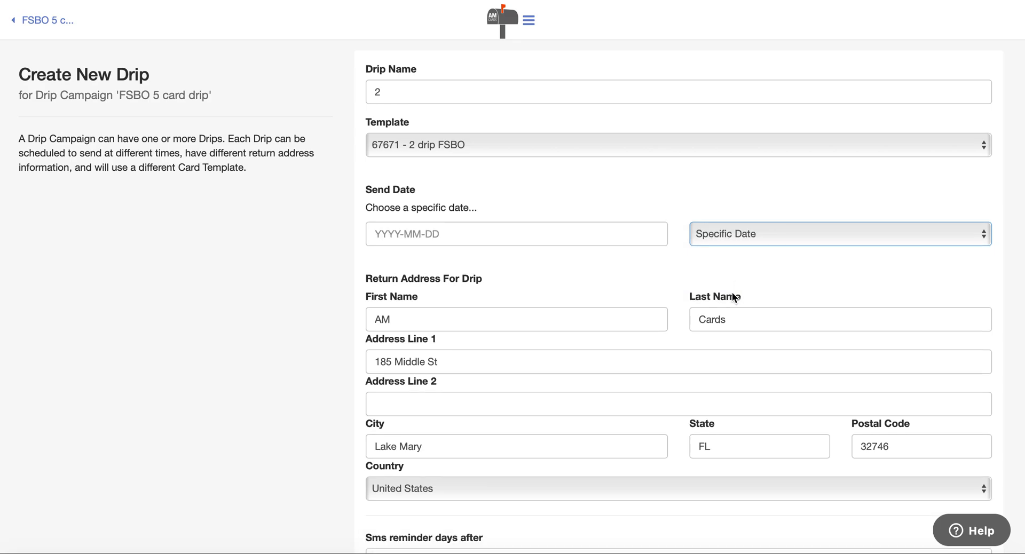
click(553, 233)
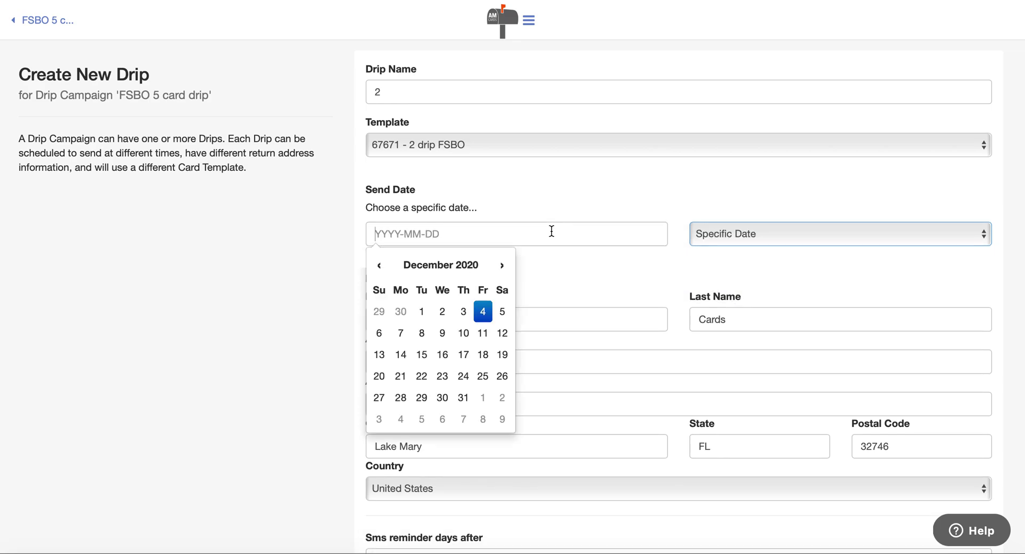
click(501, 265)
click(501, 265)
click(500, 265)
click(500, 265)
click(501, 265)
click(501, 265)
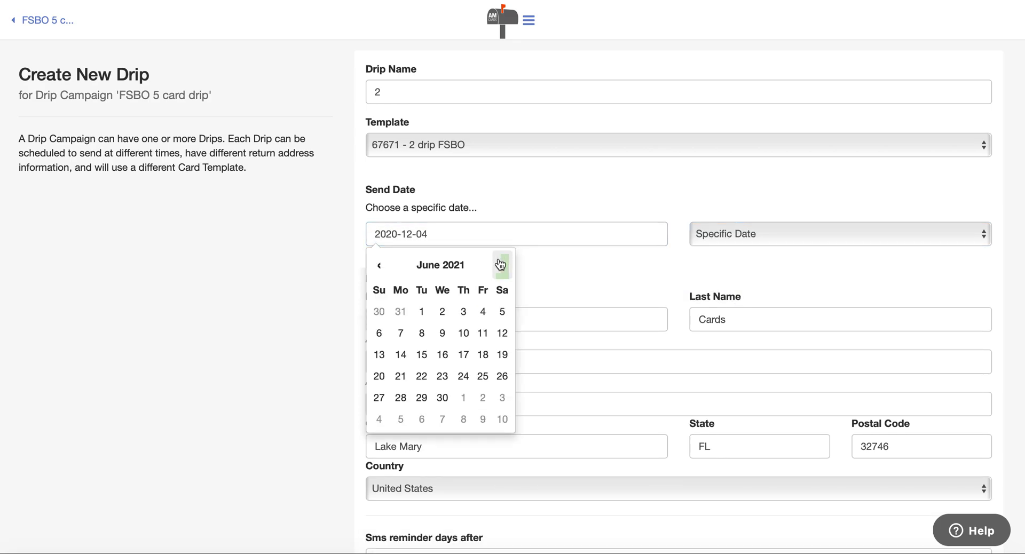
click(501, 265)
click(500, 265)
click(501, 264)
click(501, 265)
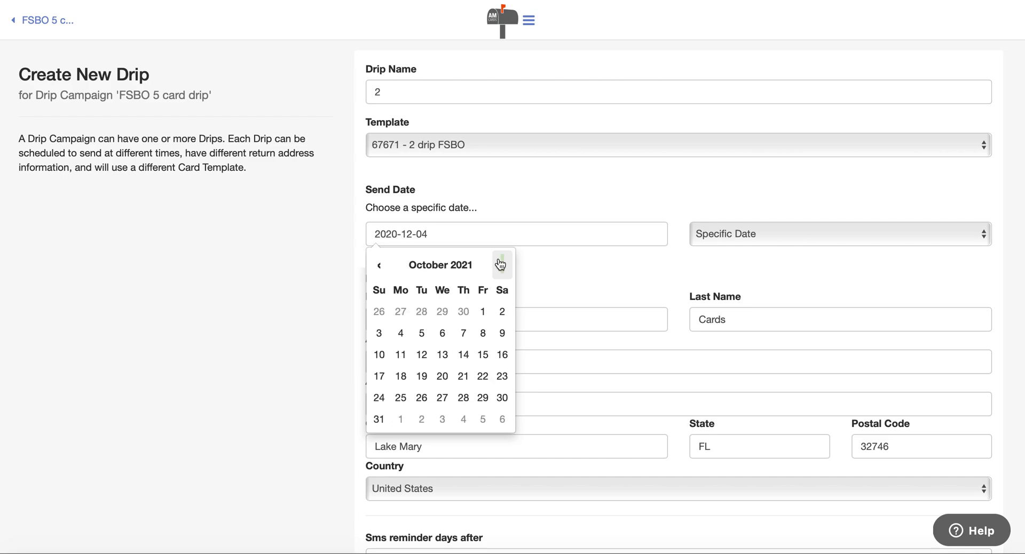
click(500, 265)
click(500, 265)
click(380, 266)
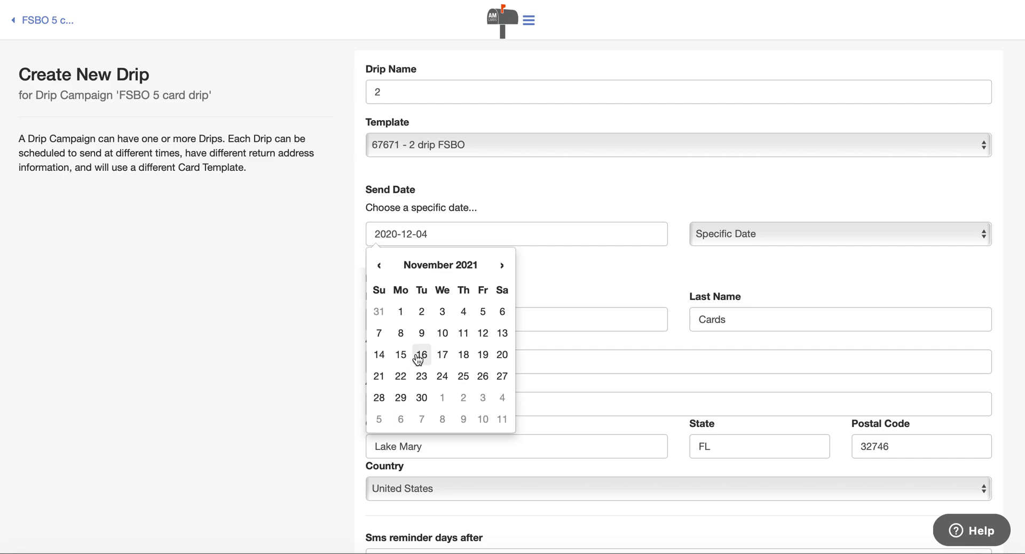
click(421, 356)
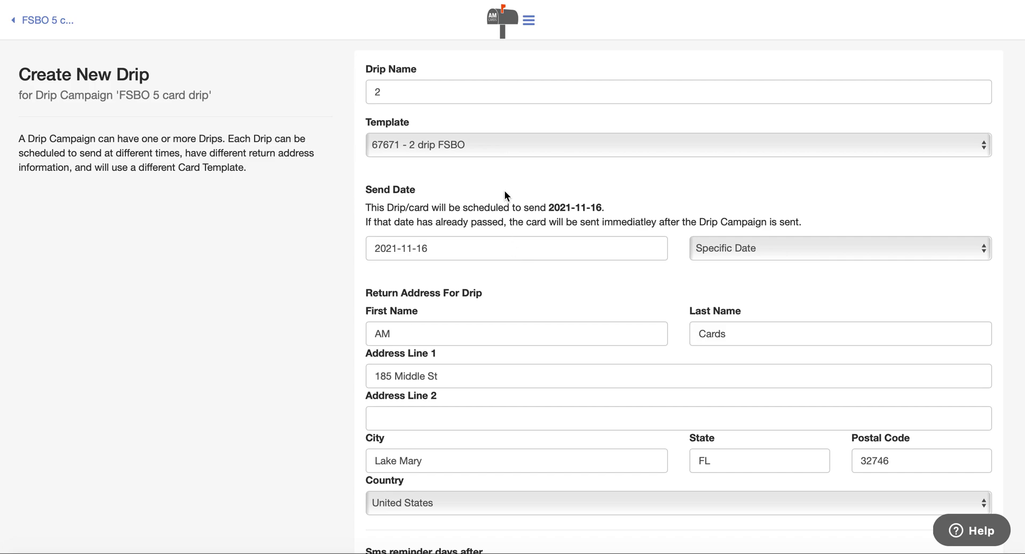
click(479, 246)
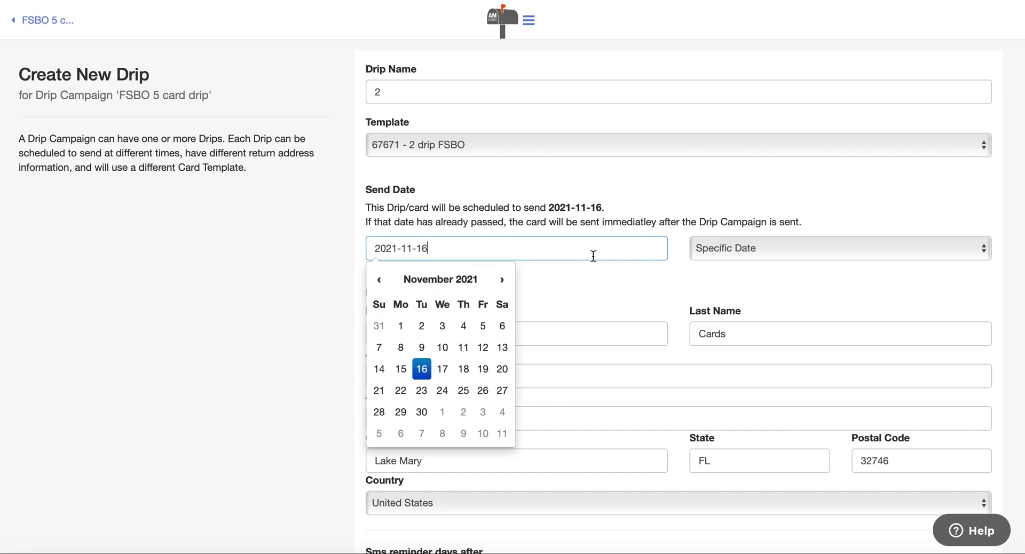
Change drip '2' to send 4 days after the campaign is sent, and save it.
click(737, 254)
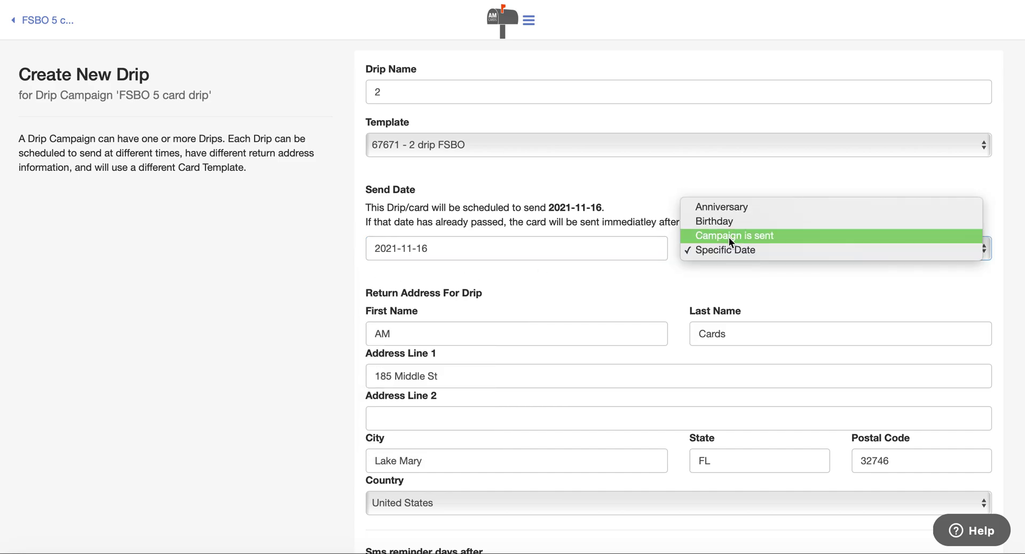
click(729, 237)
click(397, 235)
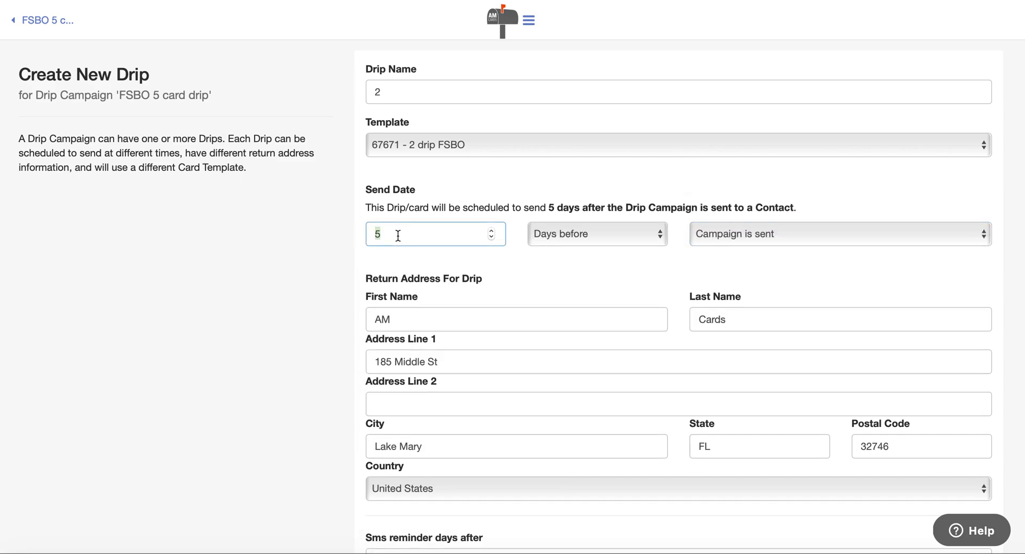
text(4)
click(549, 234)
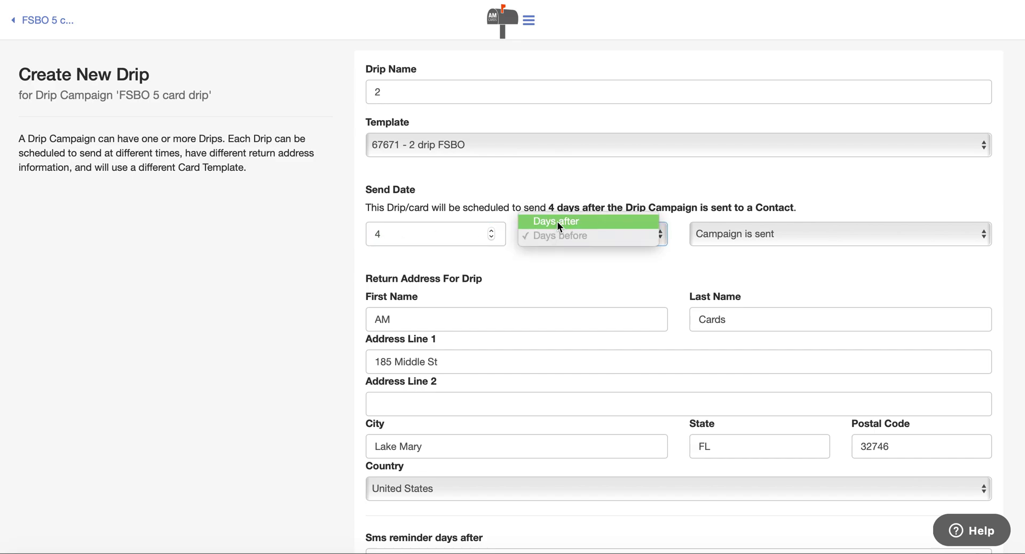
key(Escape)
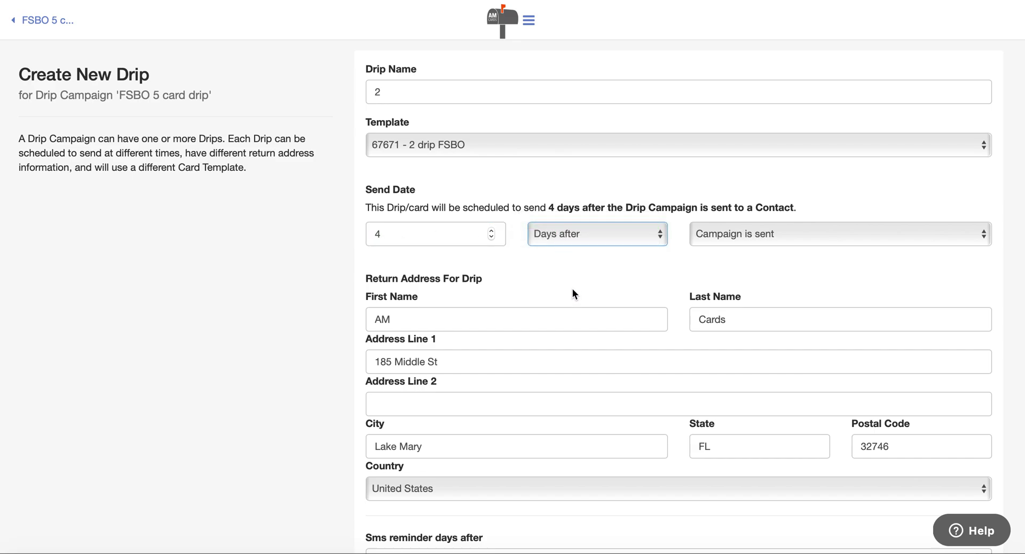
scroll(556, 261, down, 2)
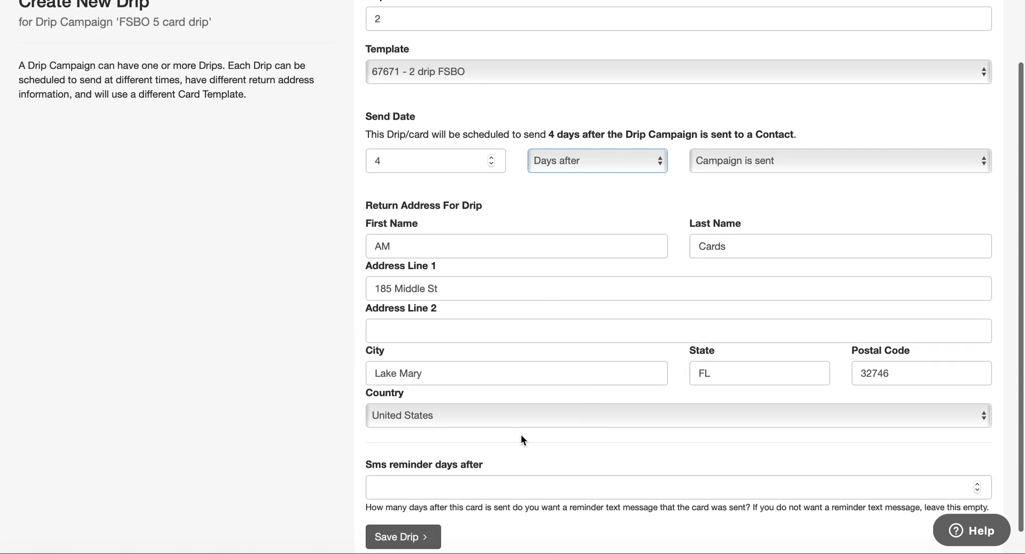
scroll(508, 333, down, 1)
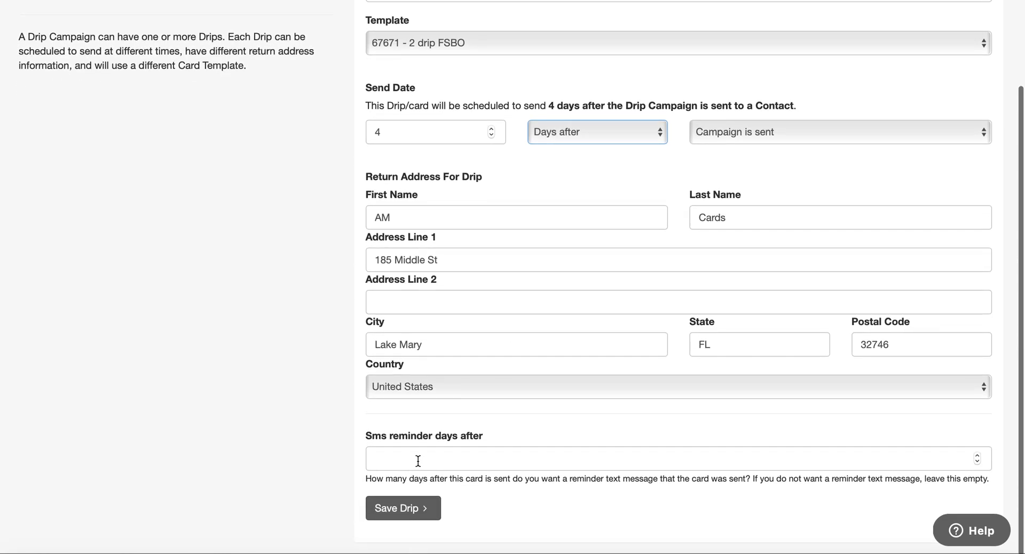
click(405, 514)
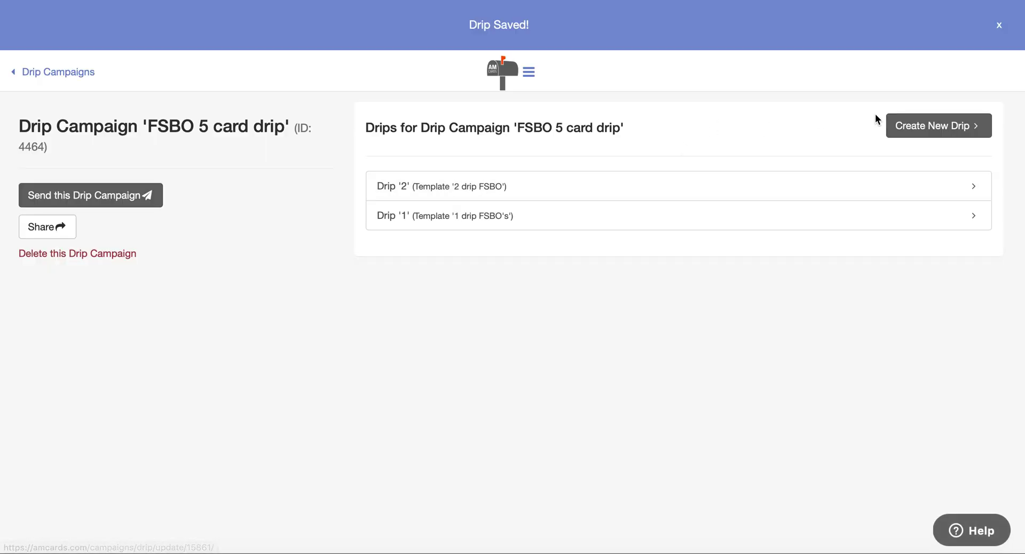
Start a new drip and choose template 67672 - 3 drip FSBO's.
click(949, 128)
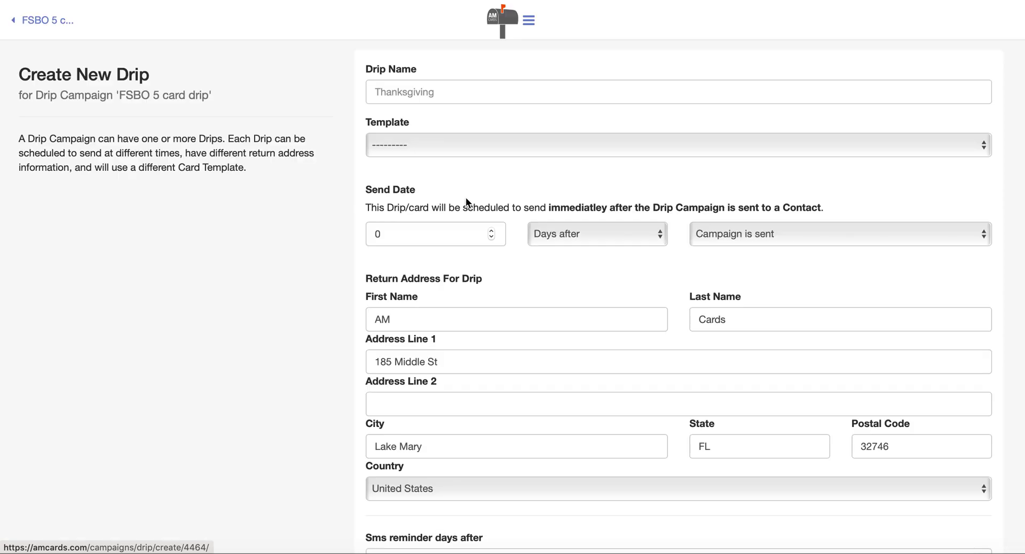
click(420, 87)
text(5)
click(429, 143)
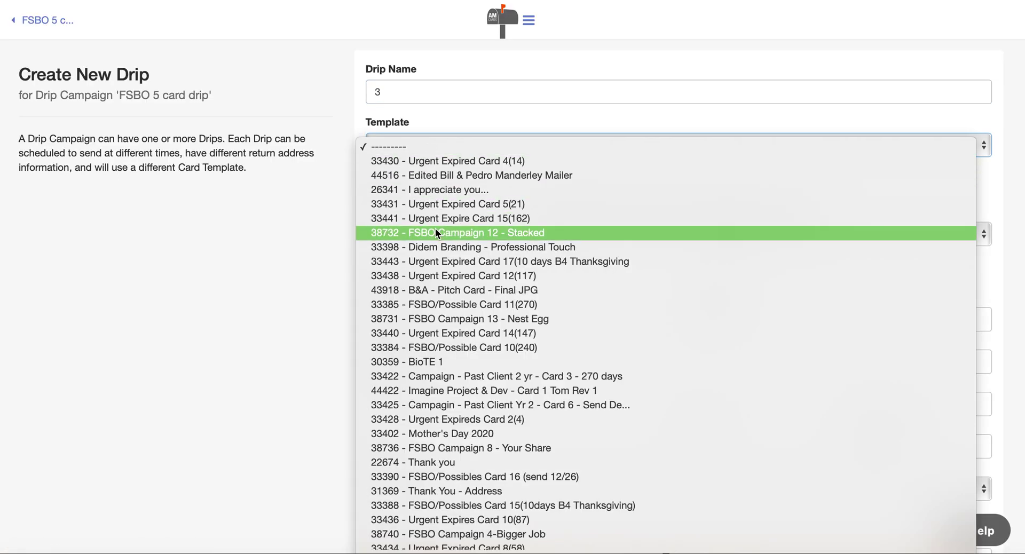
scroll(434, 229, down, 5)
click(441, 401)
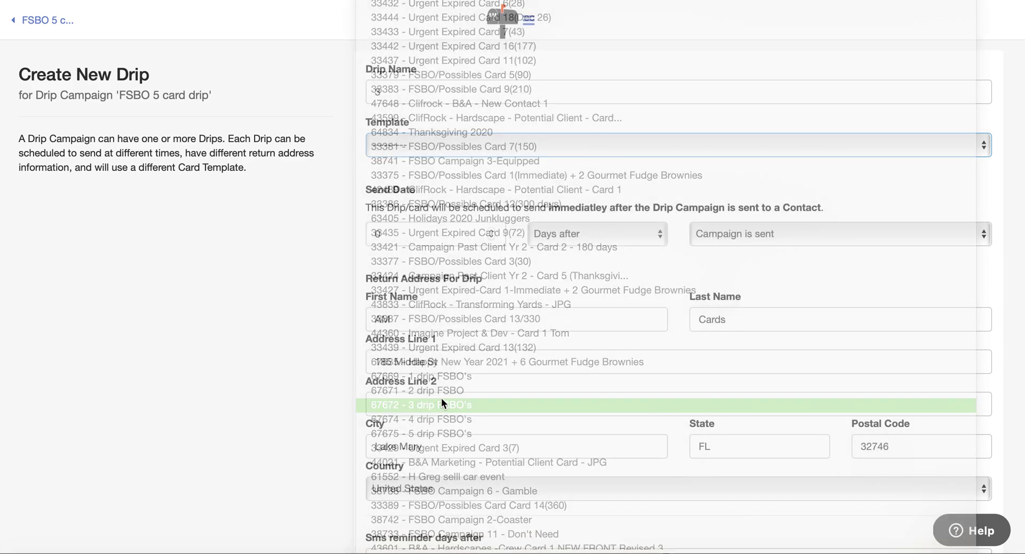
Set the drip to send 12 days after the campaign and save it.
click(491, 237)
click(491, 232)
click(491, 232)
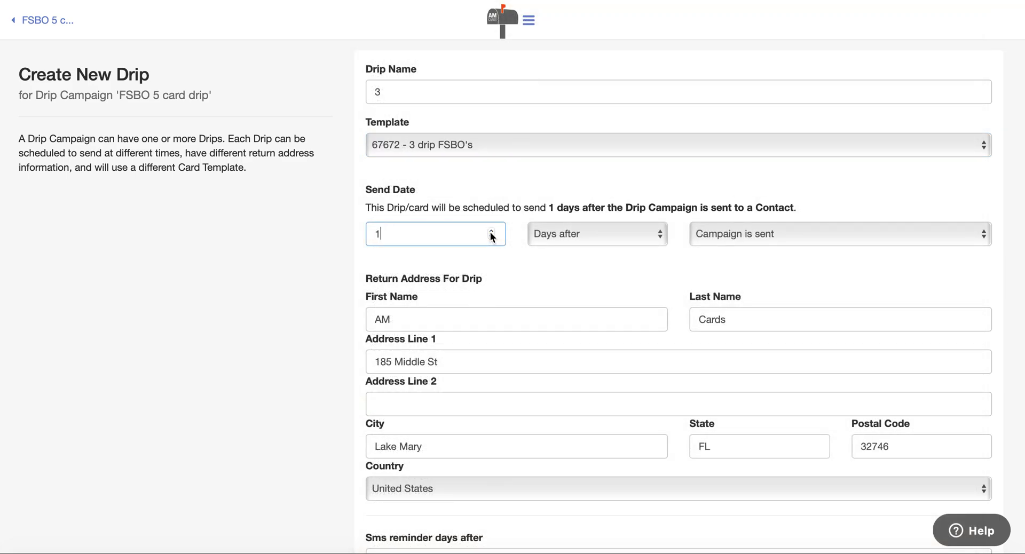
click(491, 232)
click(491, 231)
click(492, 231)
click(491, 231)
click(491, 231)
click(491, 231)
click(491, 231)
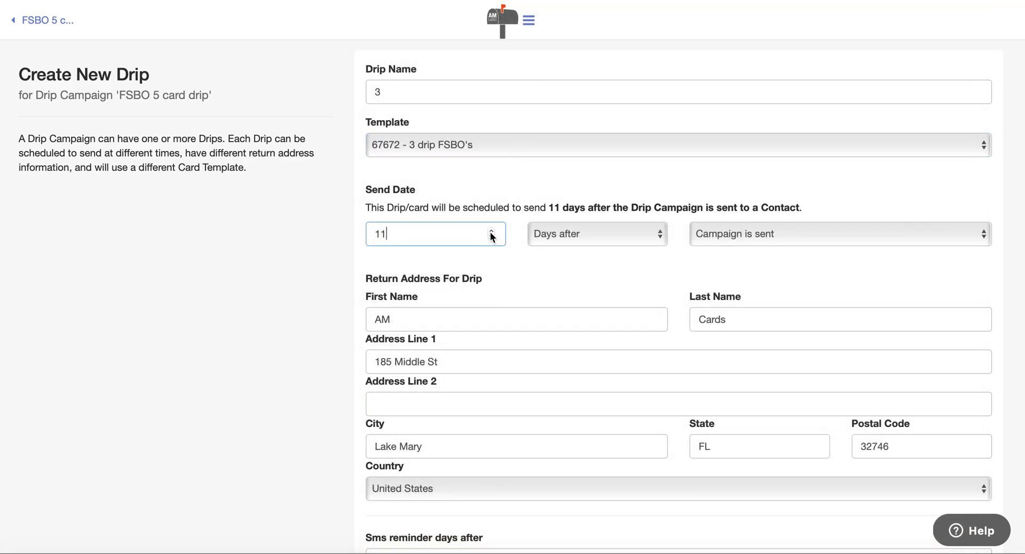
click(491, 231)
scroll(488, 307, down, 3)
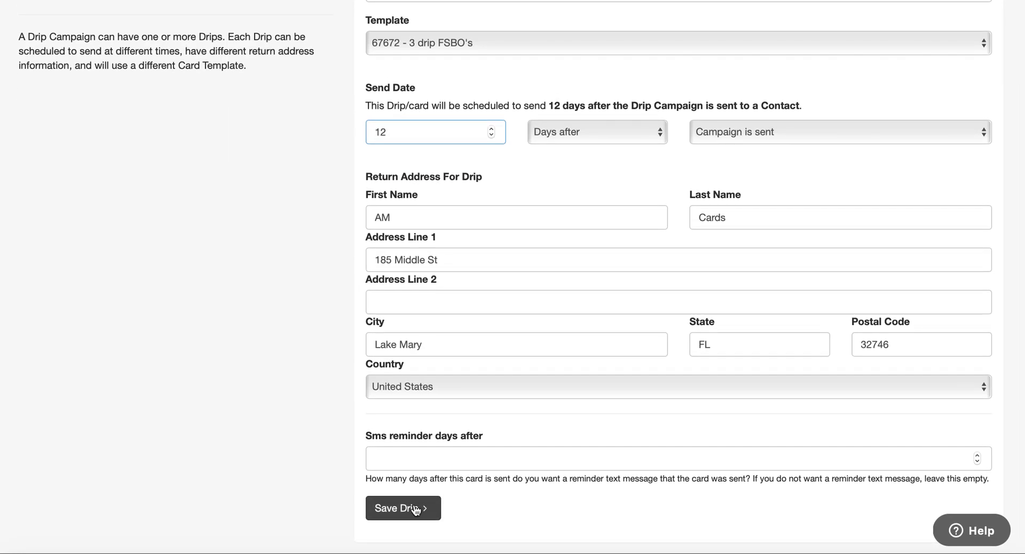
click(416, 509)
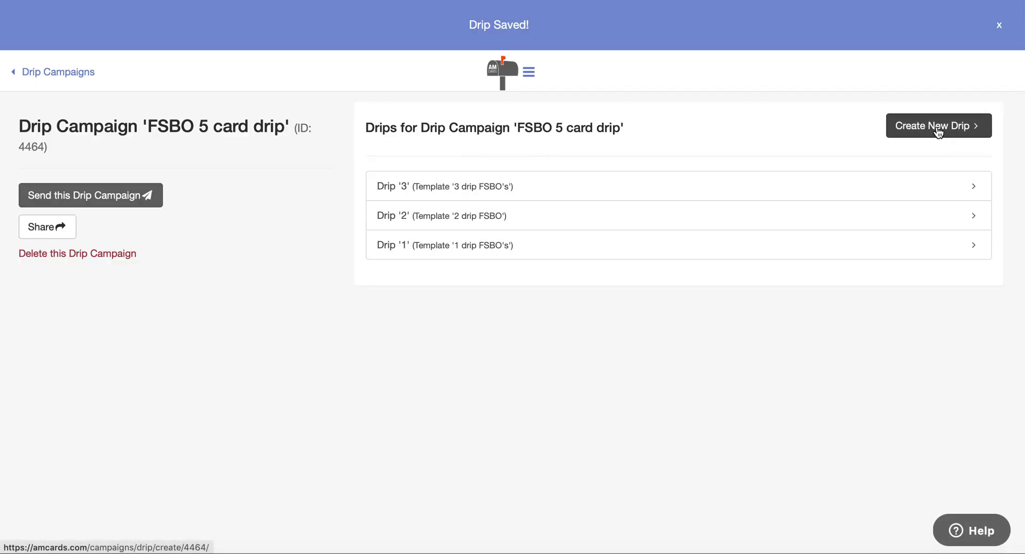
click(938, 128)
Name the new drip '4' and choose template 67674 - 4 drip FSBO's.
click(444, 82)
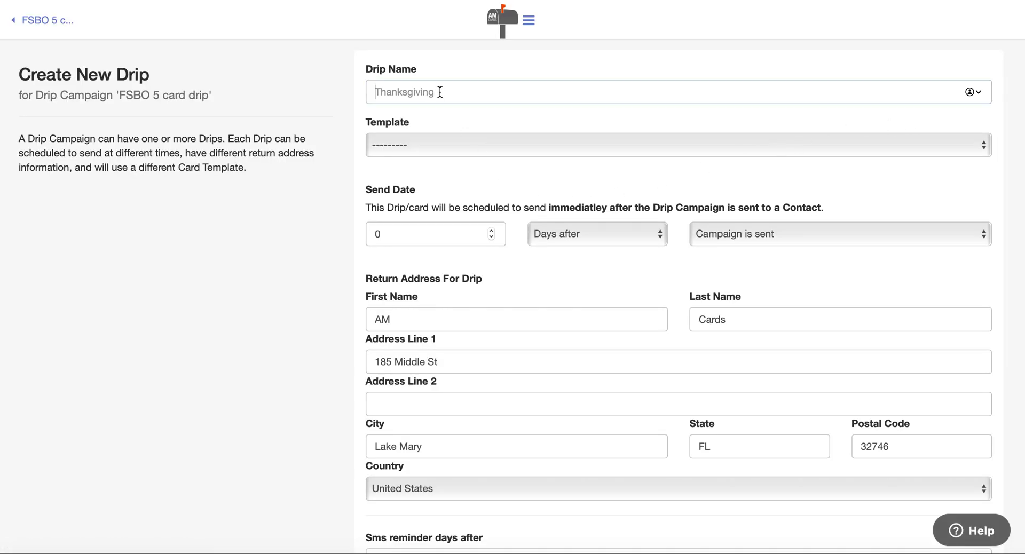
text(4)
click(435, 144)
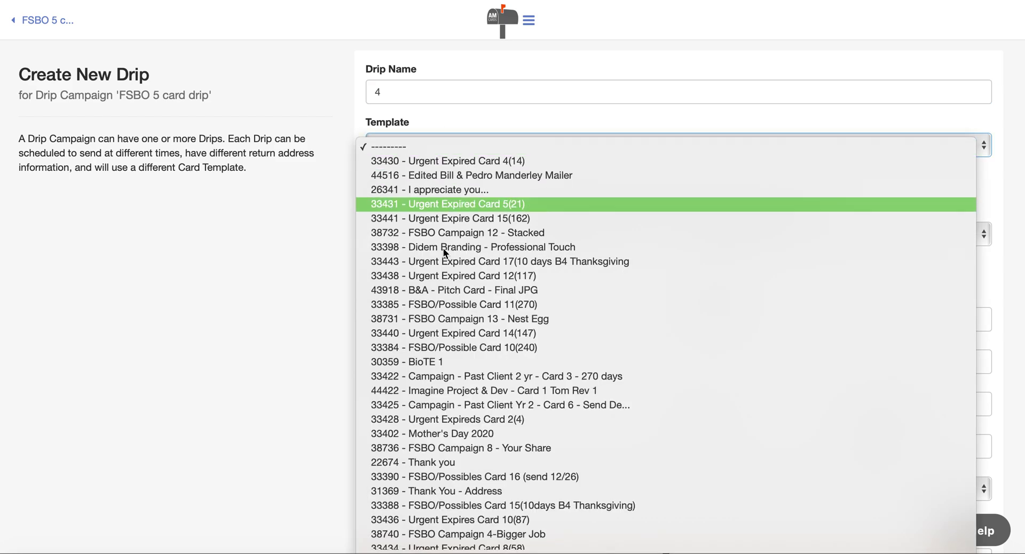
scroll(452, 290, down, 10)
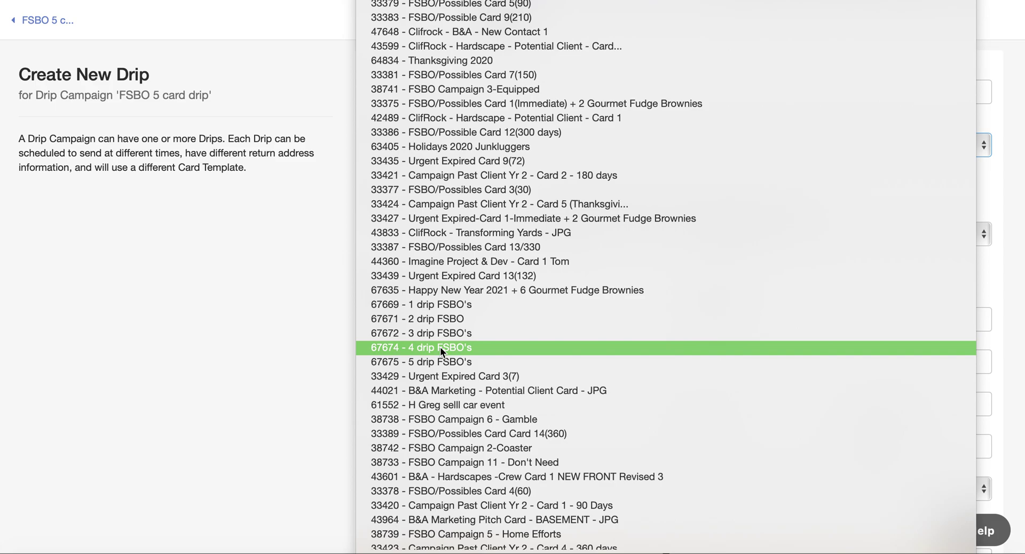
click(440, 348)
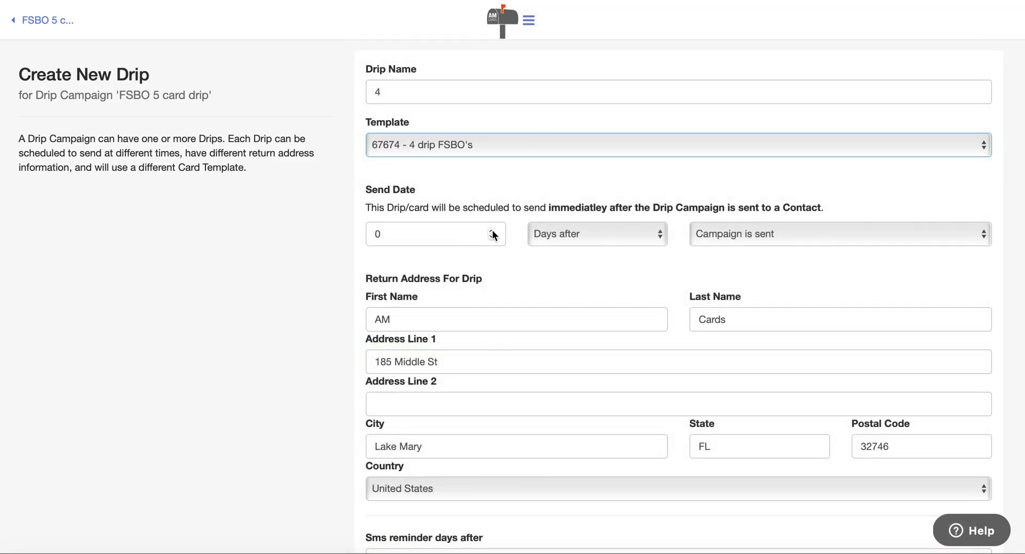
Raise drip 4's send delay to 18 days after the campaign and save it.
click(492, 231)
click(492, 230)
click(493, 231)
click(493, 231)
click(492, 231)
click(492, 231)
click(492, 231)
click(492, 231)
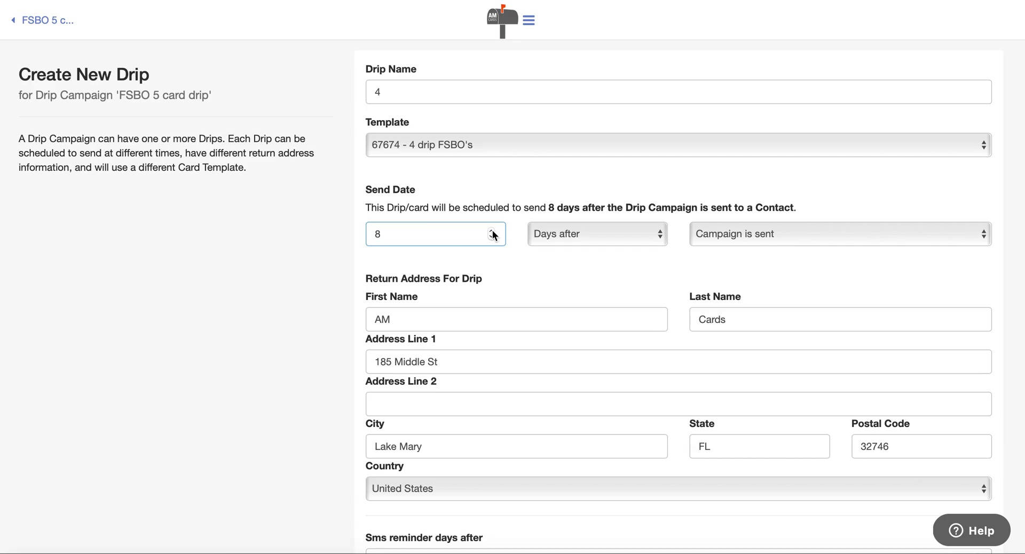
click(492, 231)
click(492, 231)
click(491, 231)
click(491, 232)
click(492, 232)
click(492, 231)
click(492, 231)
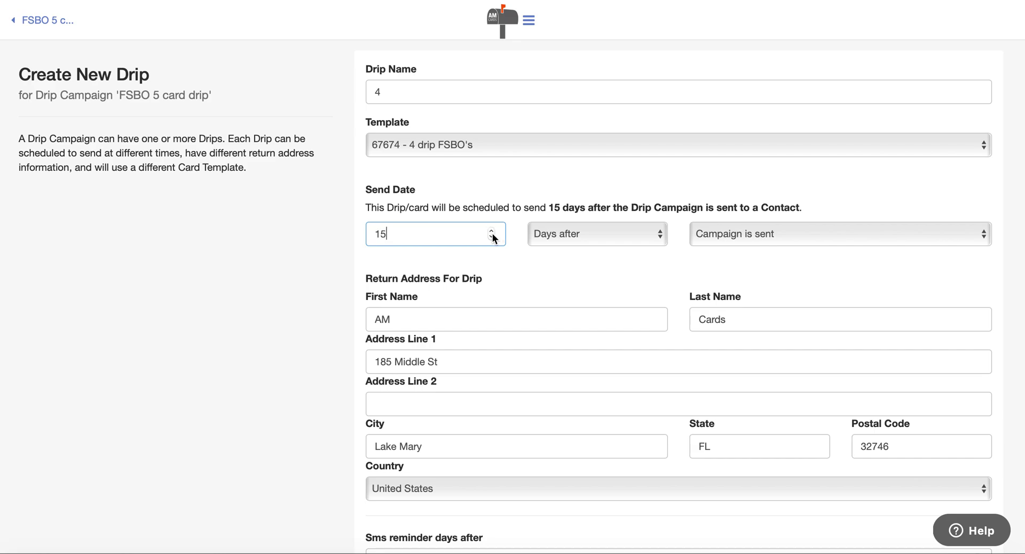
click(492, 231)
click(492, 232)
click(492, 232)
scroll(493, 313, down, 4)
click(419, 504)
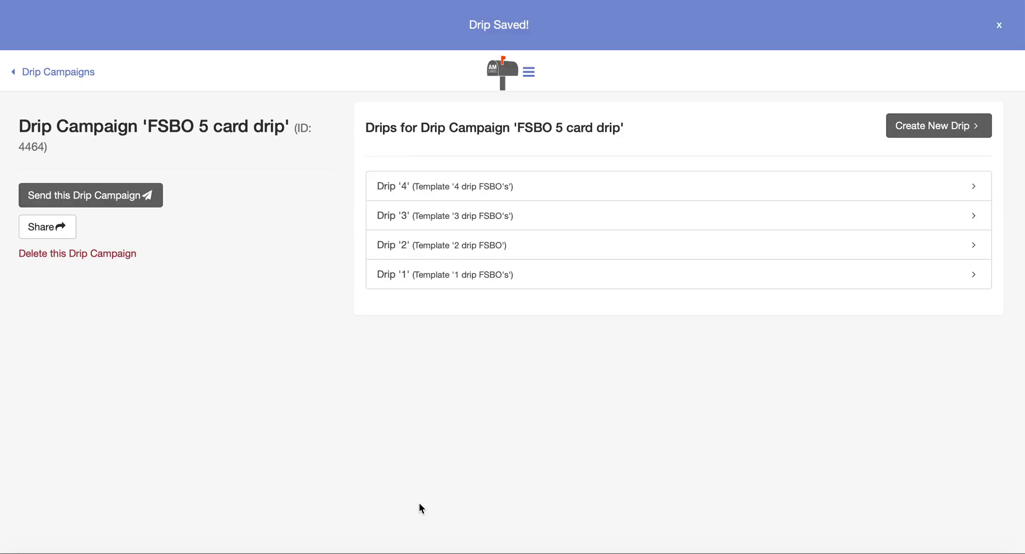
Save drip '5' with template 67675 - 5 drip FSBO's, sending 25 days after the campaign.
click(906, 130)
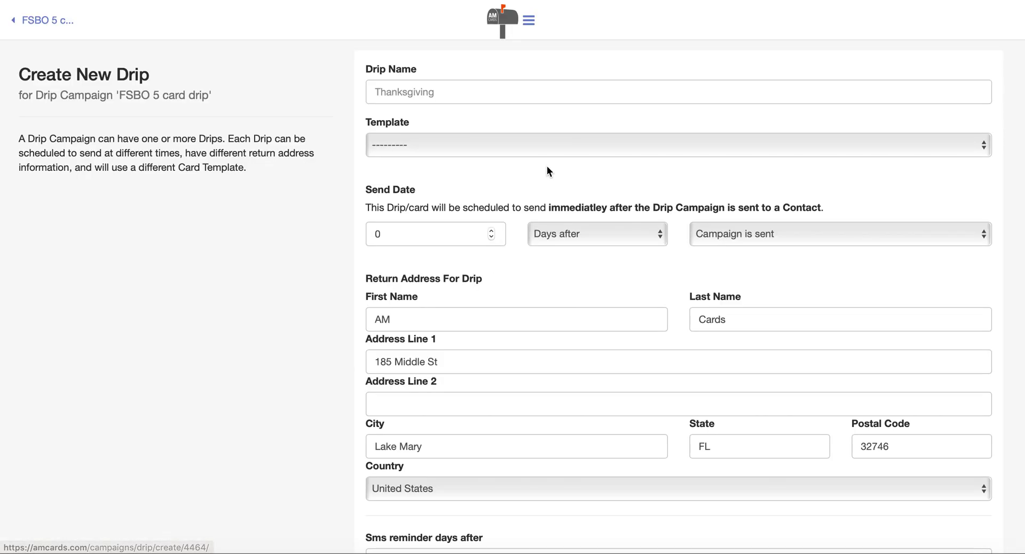
click(431, 94)
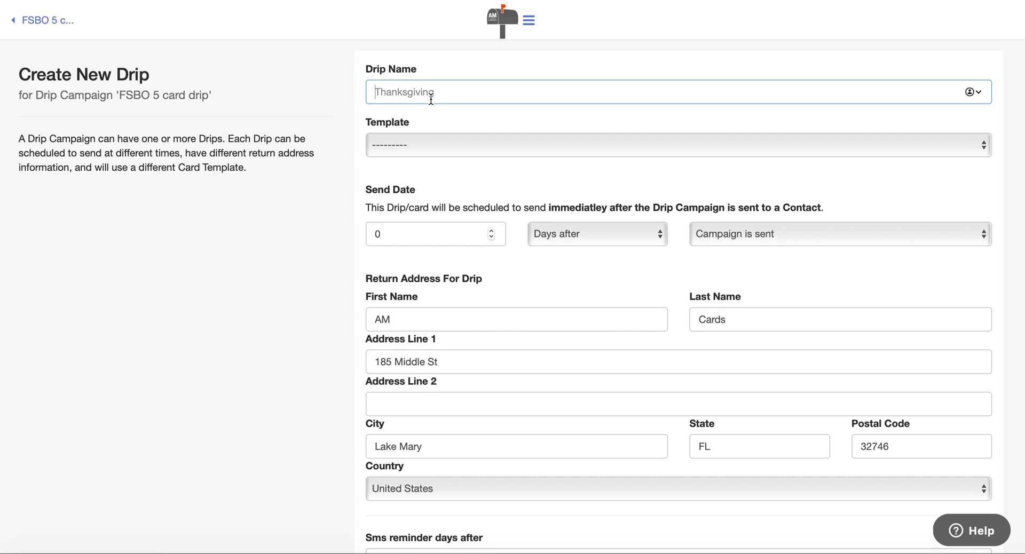
text(5)
click(428, 146)
scroll(427, 231, down, 8)
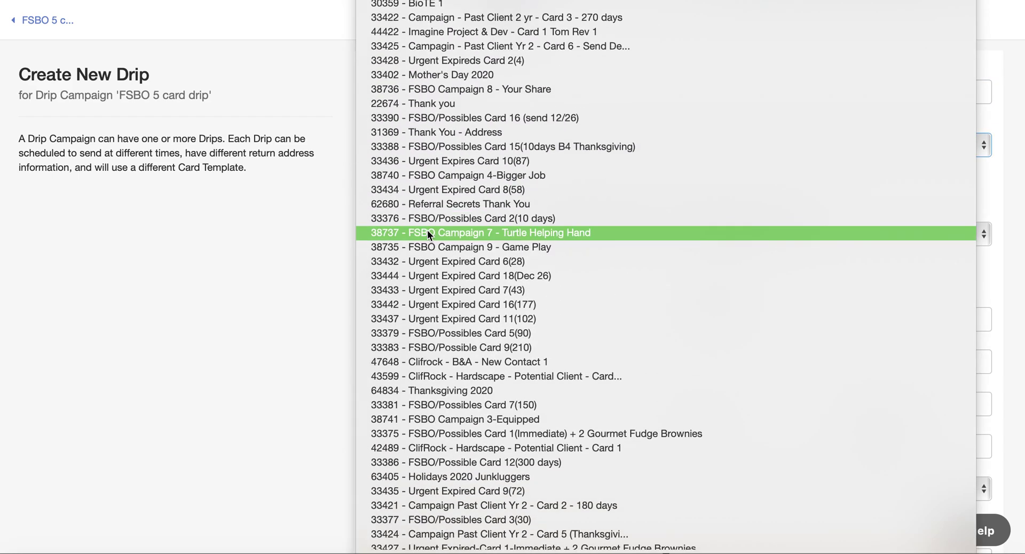
scroll(428, 233, down, 5)
click(437, 420)
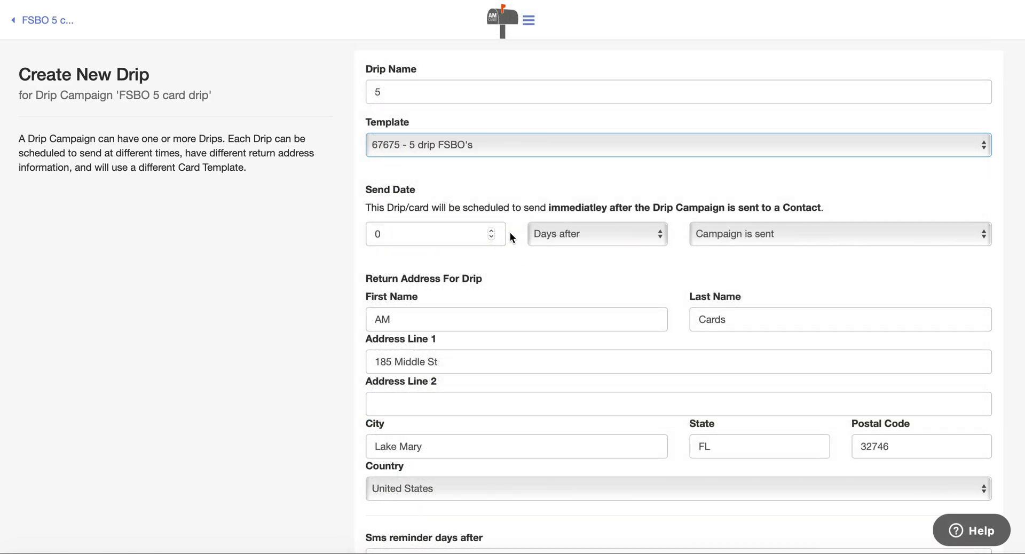
double_click(444, 234)
text(2)
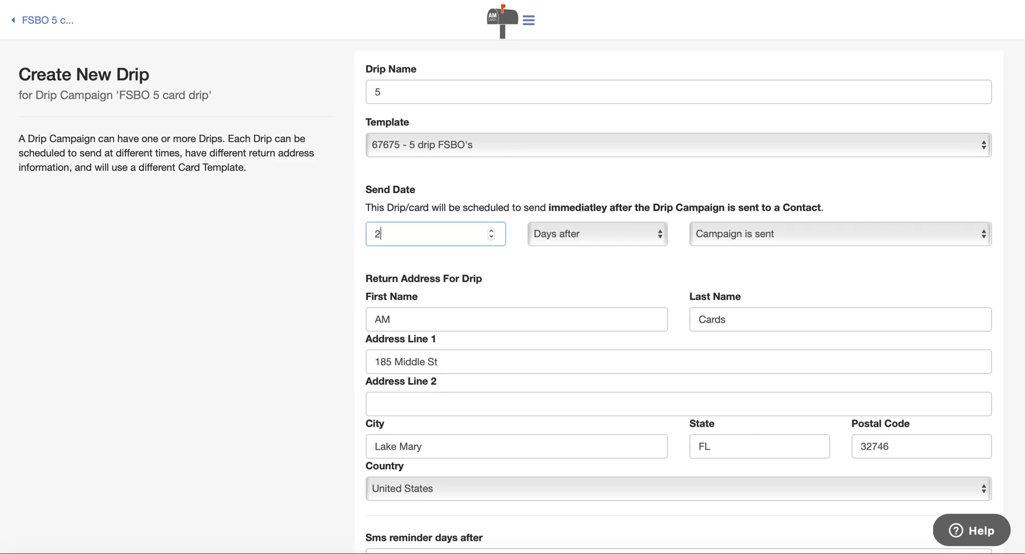
text(5)
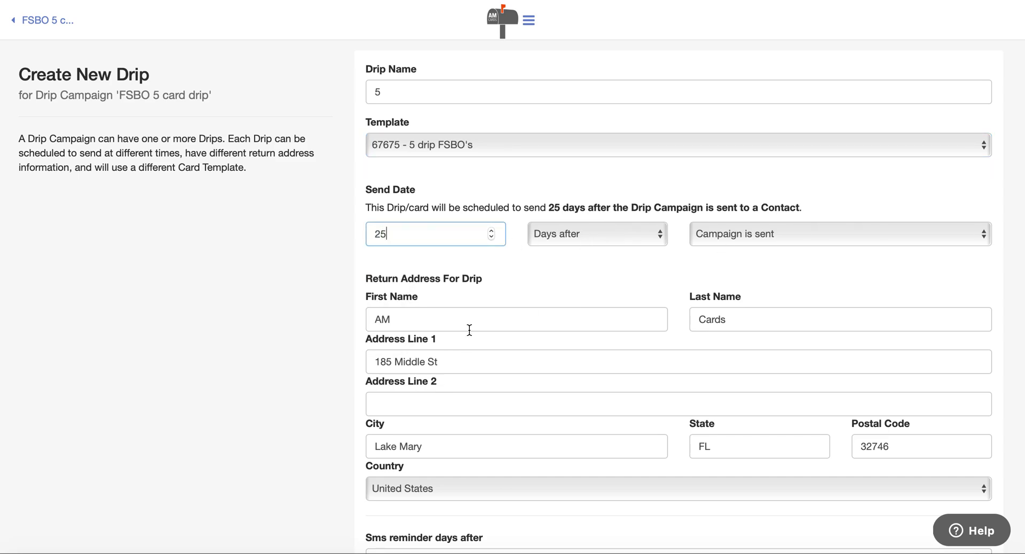
scroll(469, 330, down, 3)
click(432, 508)
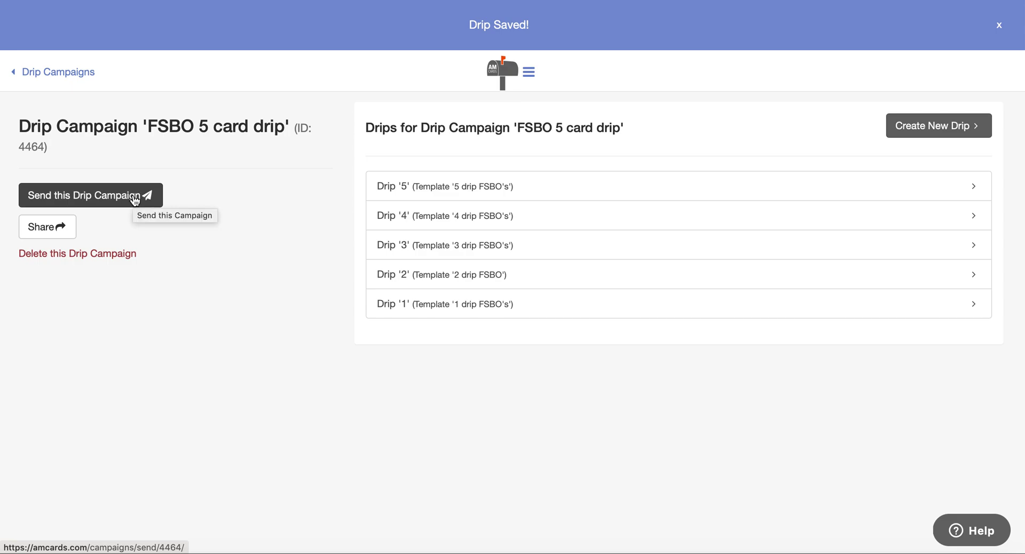
Go via Contacts to Drip Campaigns and open the 'FSBO 5 card drip' campaign.
click(508, 78)
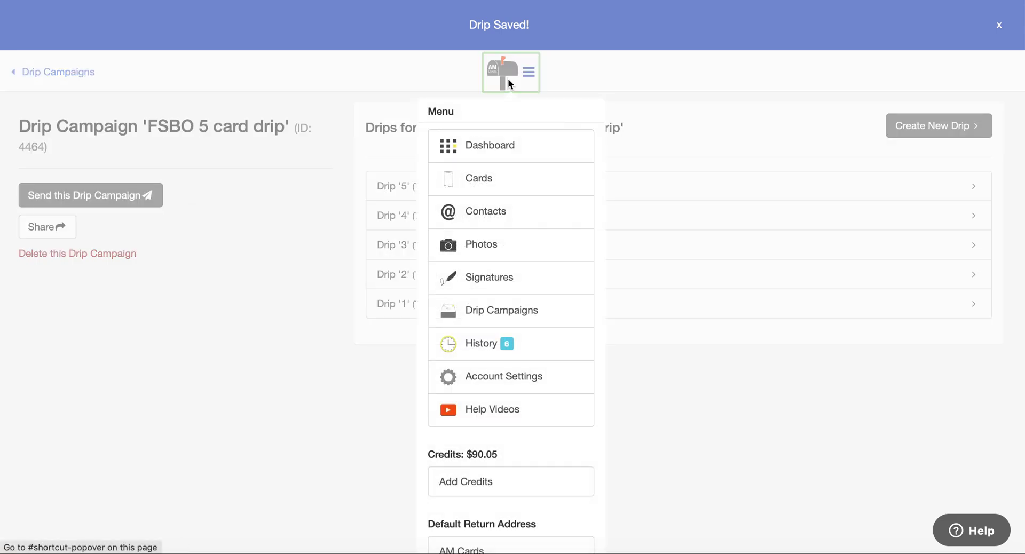
click(487, 217)
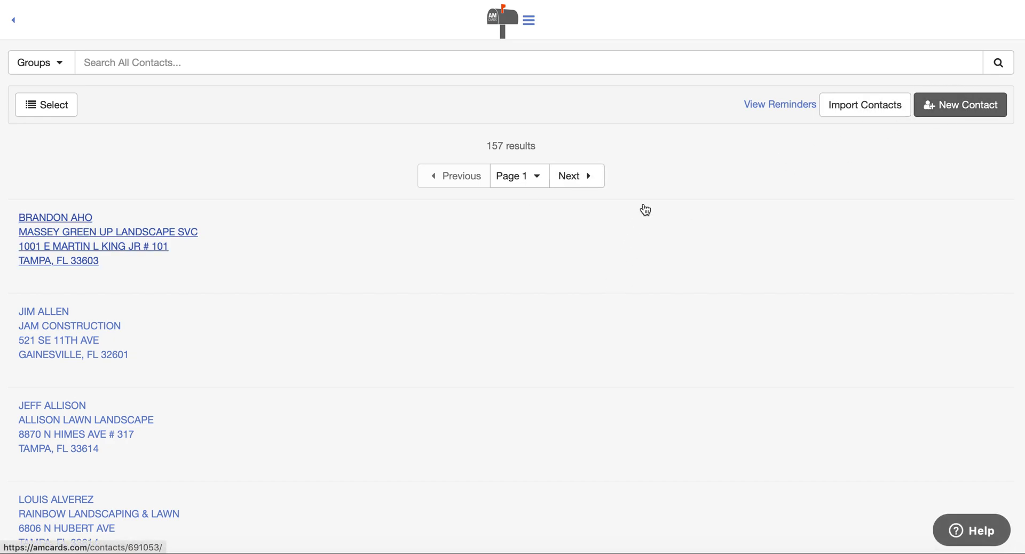
click(519, 37)
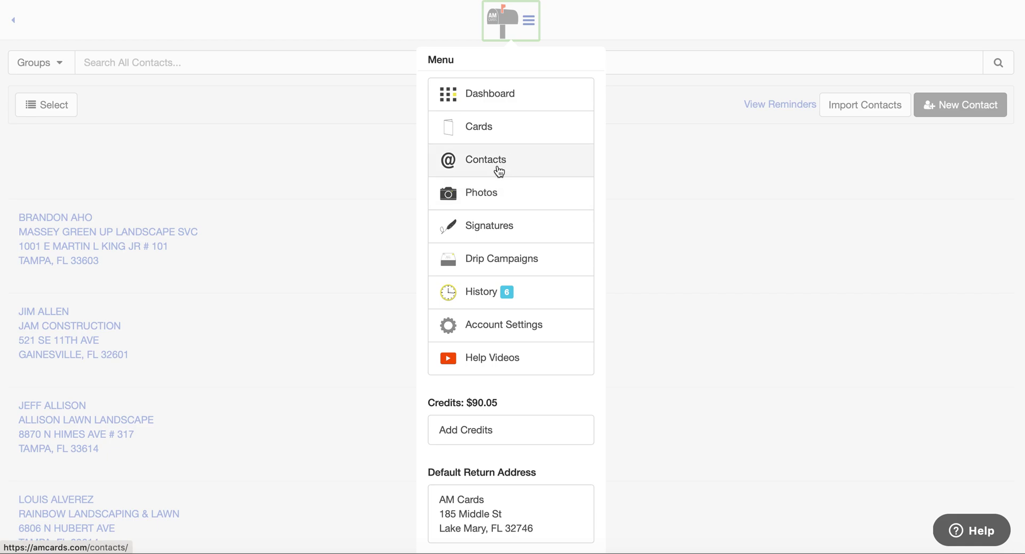
click(494, 261)
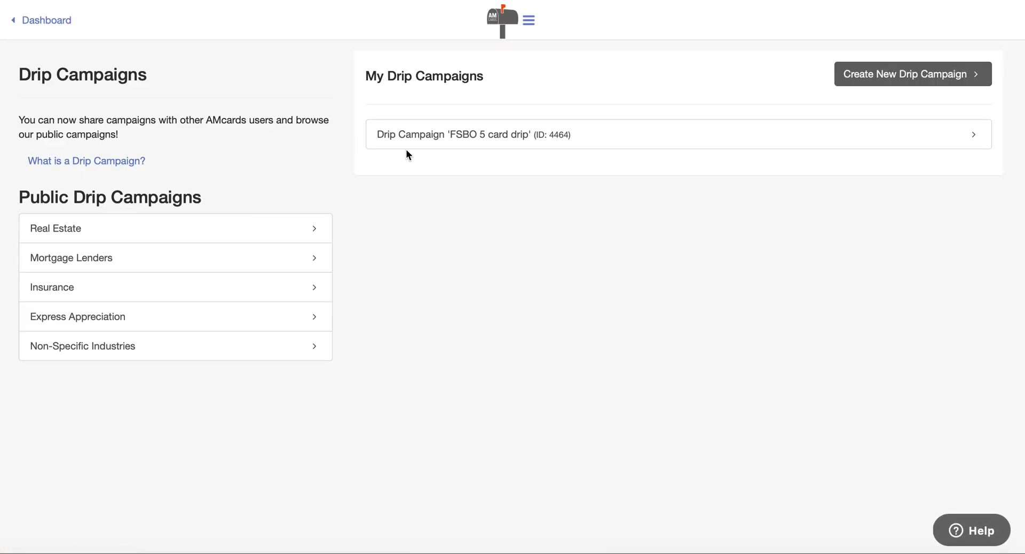
click(517, 137)
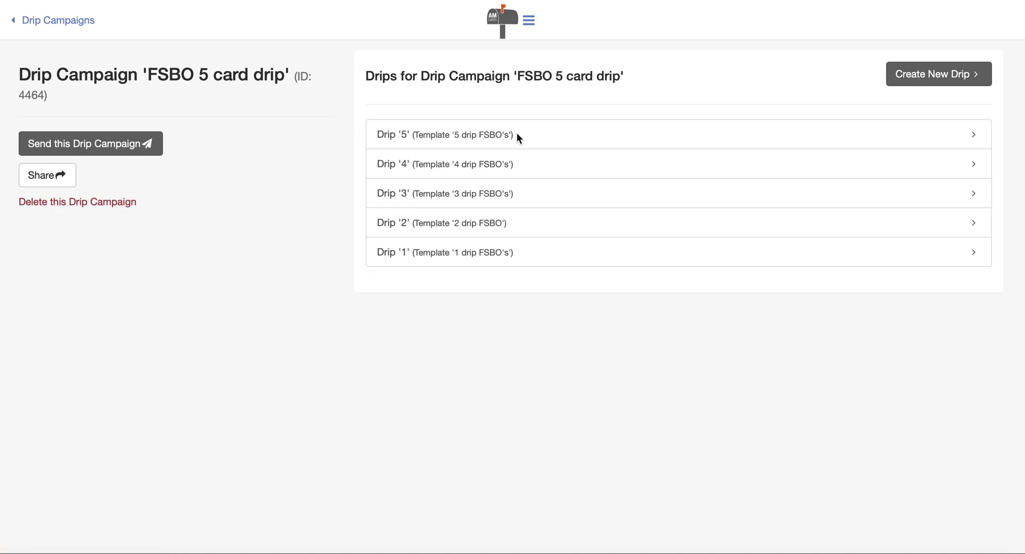
Select the first contact as the only recipient and review the five-card, $10.00 send summary.
click(138, 144)
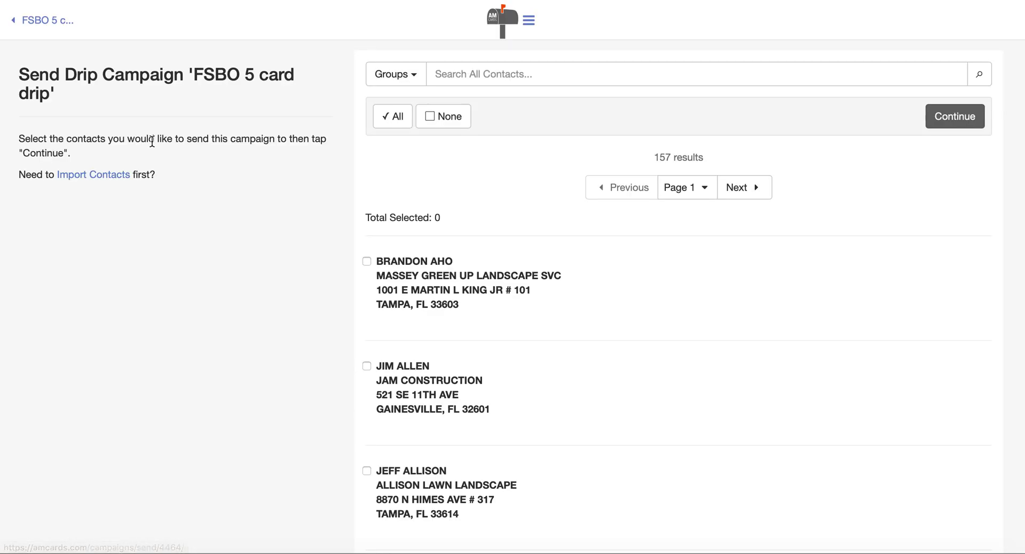
click(368, 270)
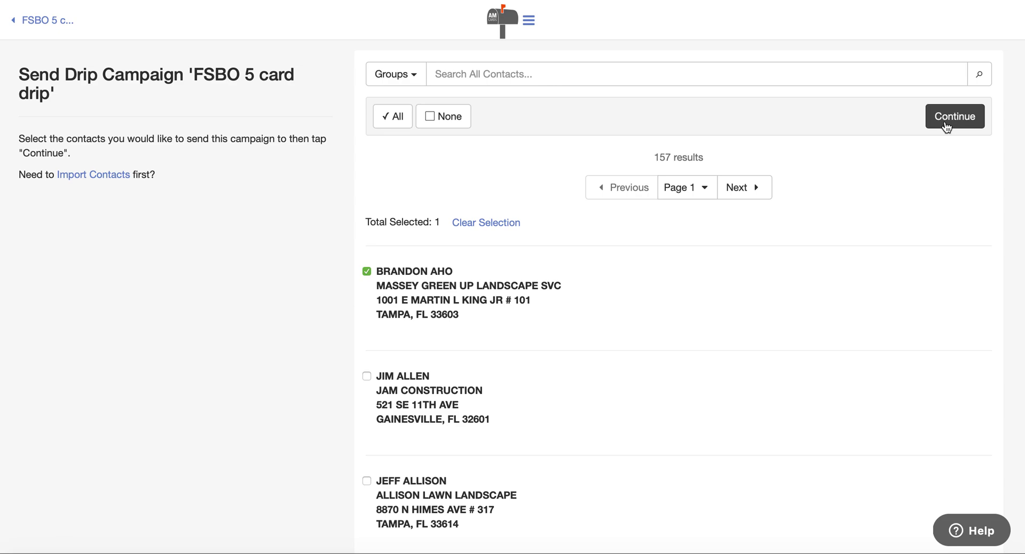
click(367, 271)
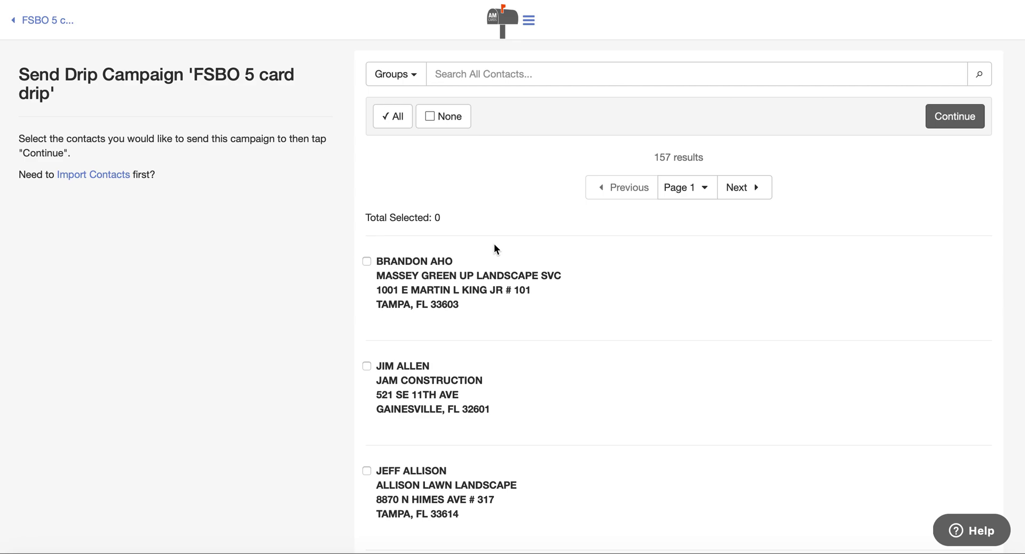
click(366, 261)
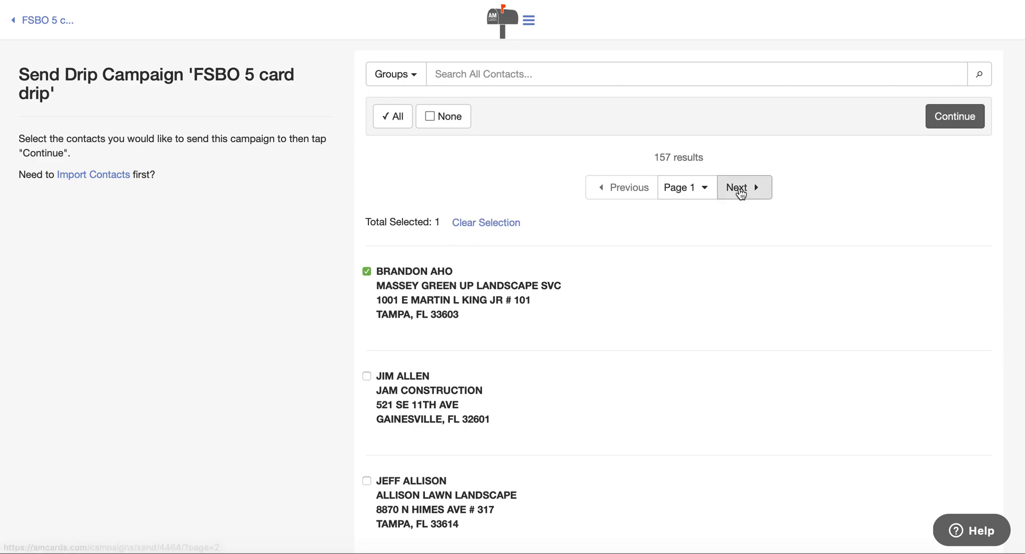
click(964, 118)
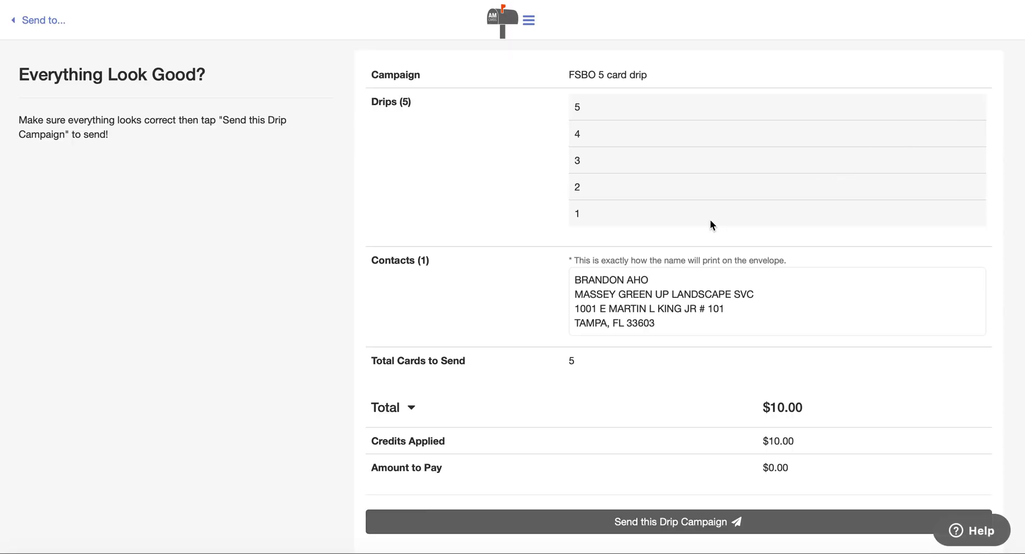
Send the FSBO 5 card drip to the selected contact, debiting $10.00 in credits.
scroll(702, 221, down, 1)
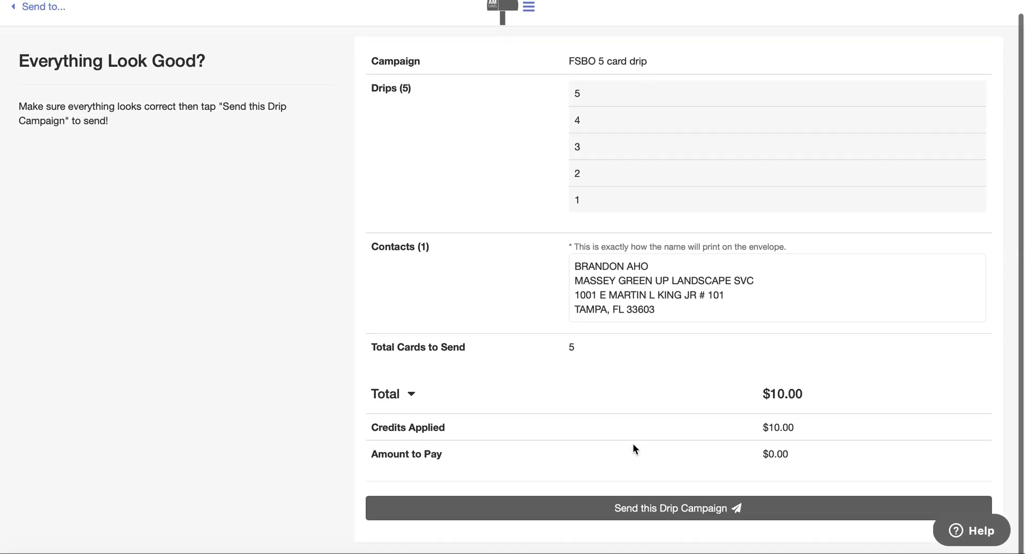
click(671, 507)
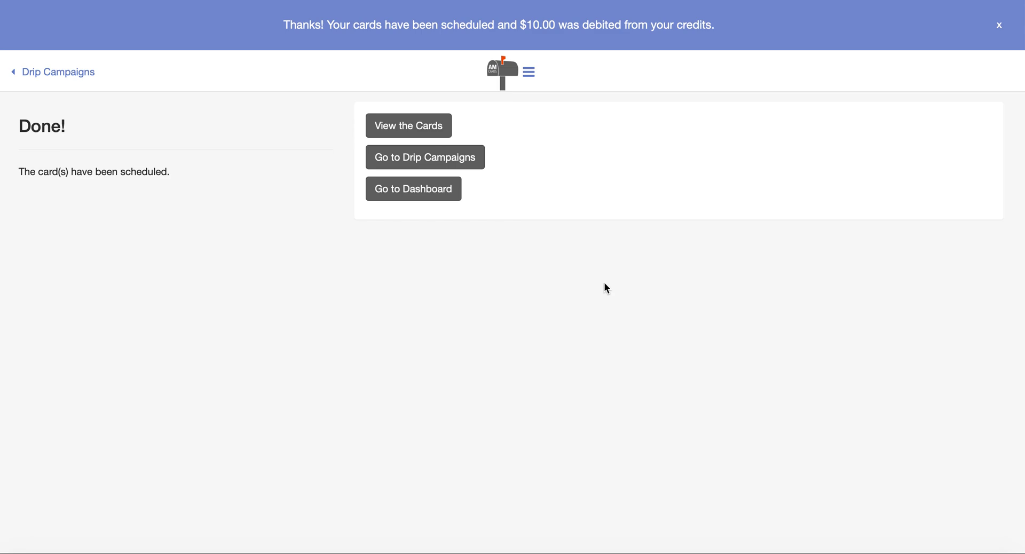
click(517, 72)
In History, cancel the first two pending FSBO drip cards, crediting $2.00 back each.
click(497, 342)
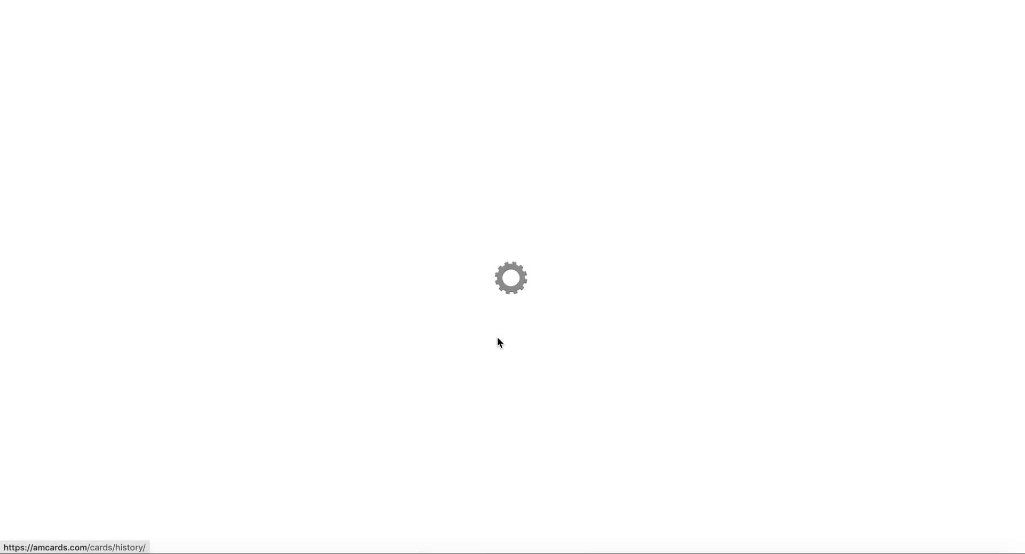
scroll(494, 322, down, 3)
scroll(494, 322, down, 3)
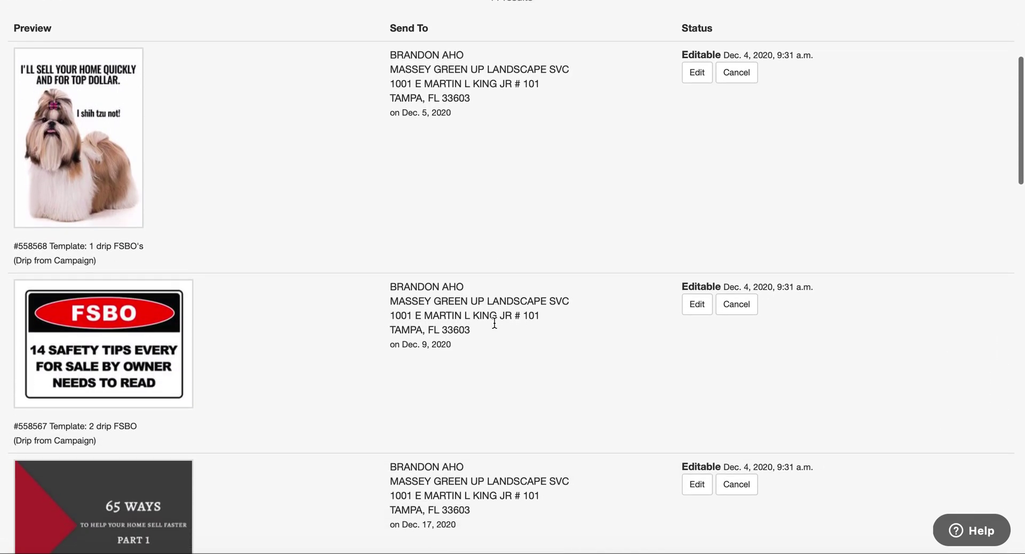
scroll(117, 368, down, 9)
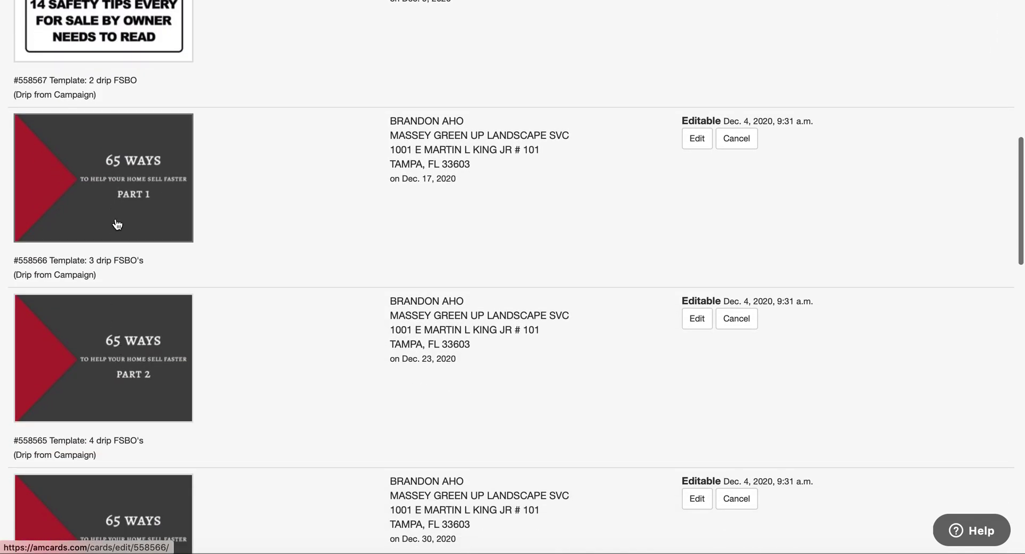
scroll(146, 522, down, 1)
scroll(145, 522, down, 4)
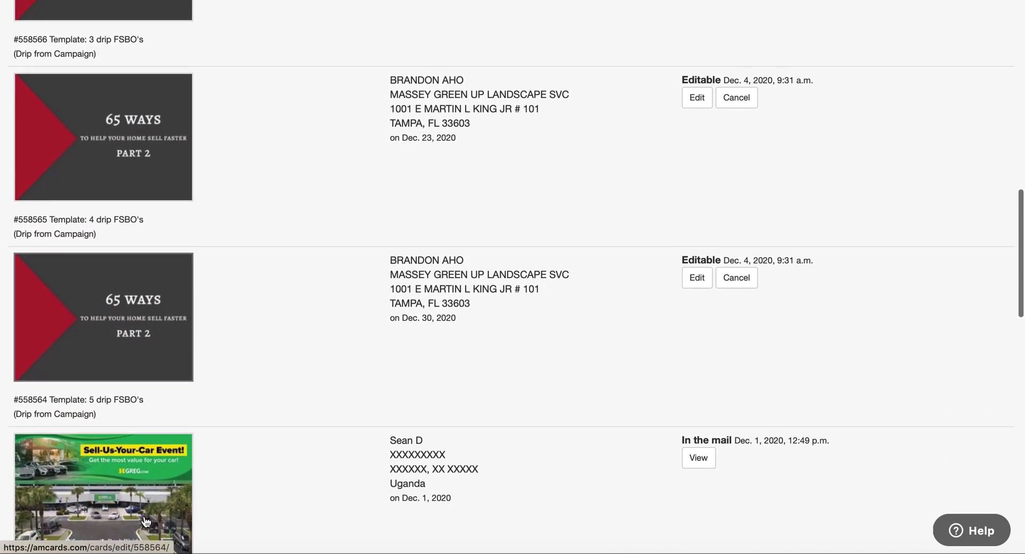
scroll(145, 507, up, 20)
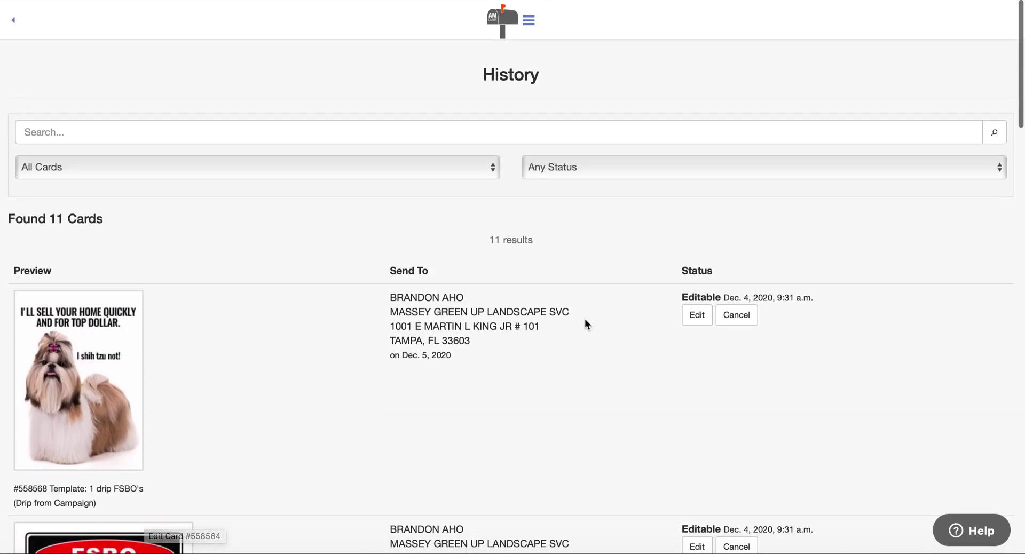
click(737, 317)
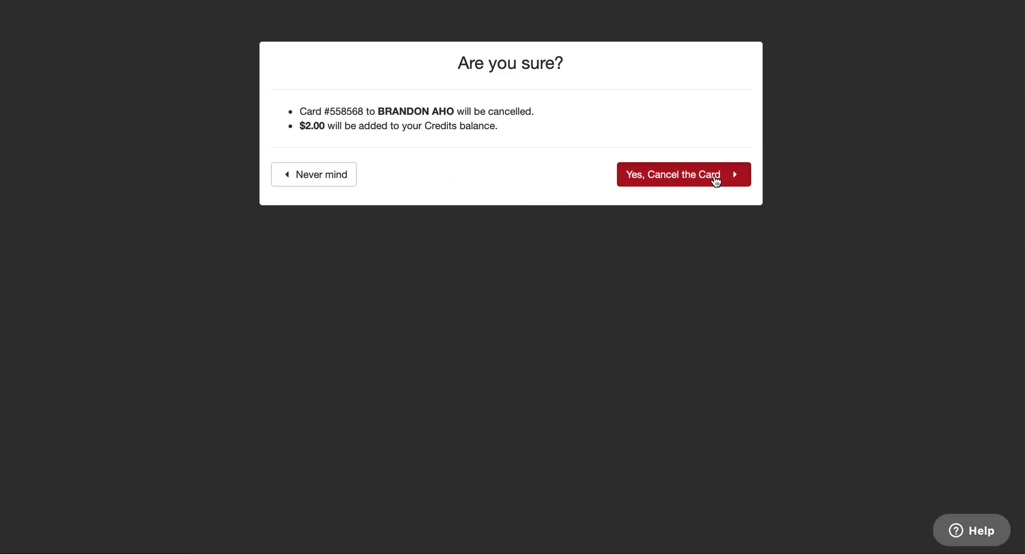
click(714, 177)
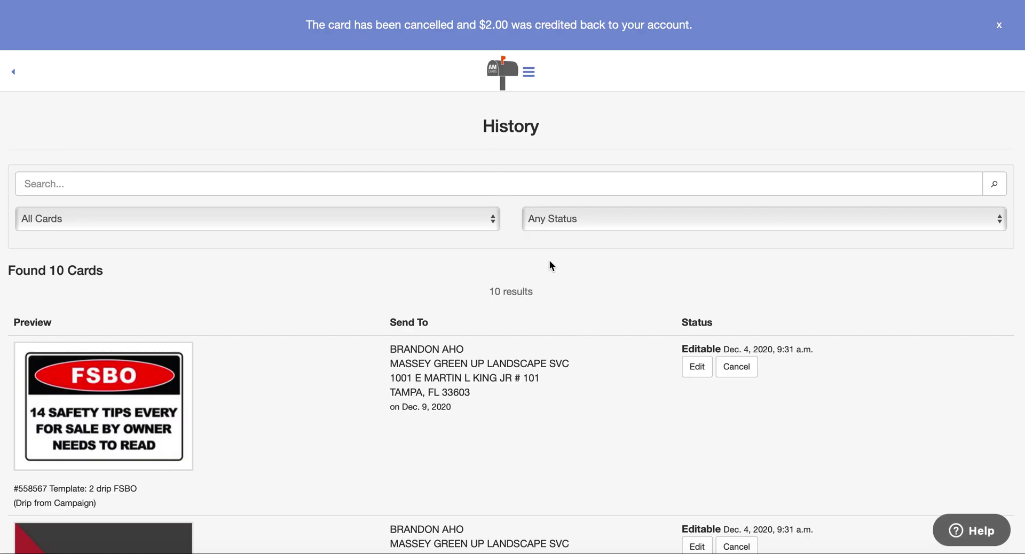
click(728, 365)
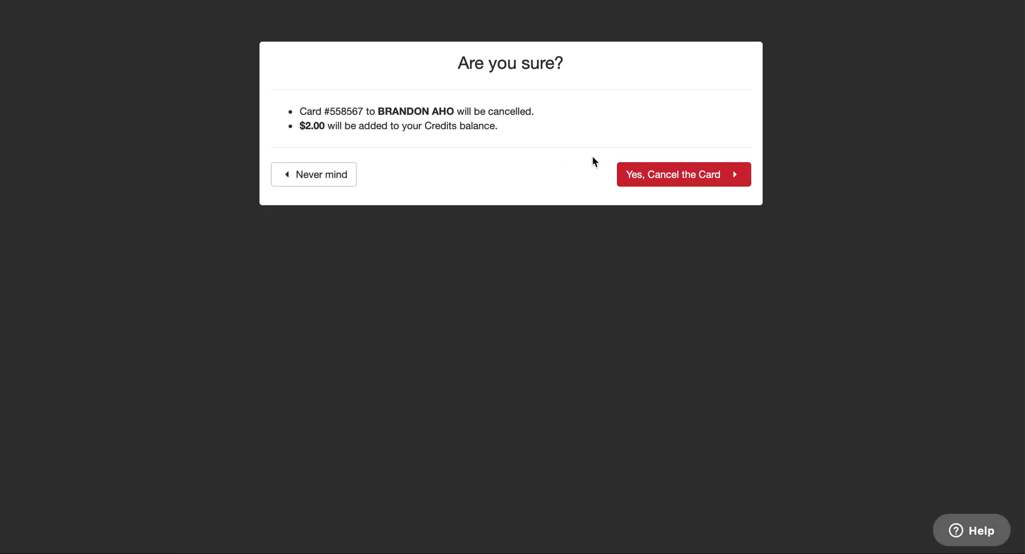
click(633, 176)
Cancel the remaining Part 1, Part 2 and last drip cards, leaving 6 cards in History.
scroll(678, 155, down, 4)
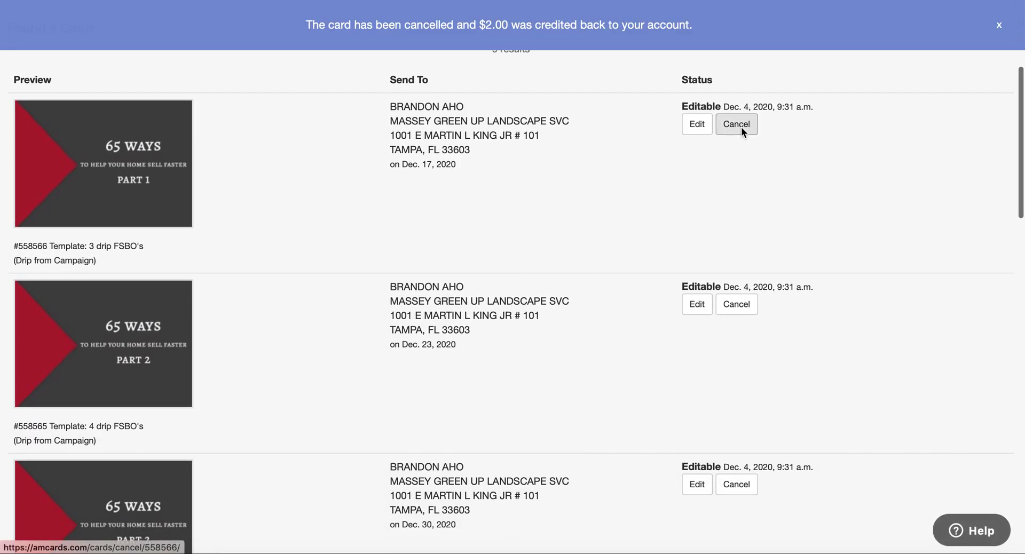
click(725, 127)
click(677, 172)
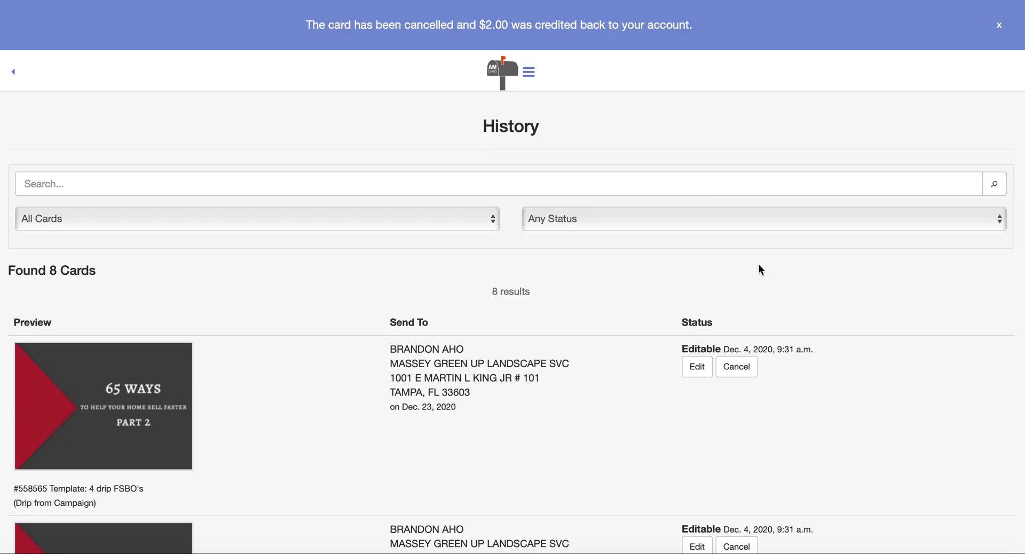
click(737, 367)
click(661, 171)
scroll(660, 170, down, 2)
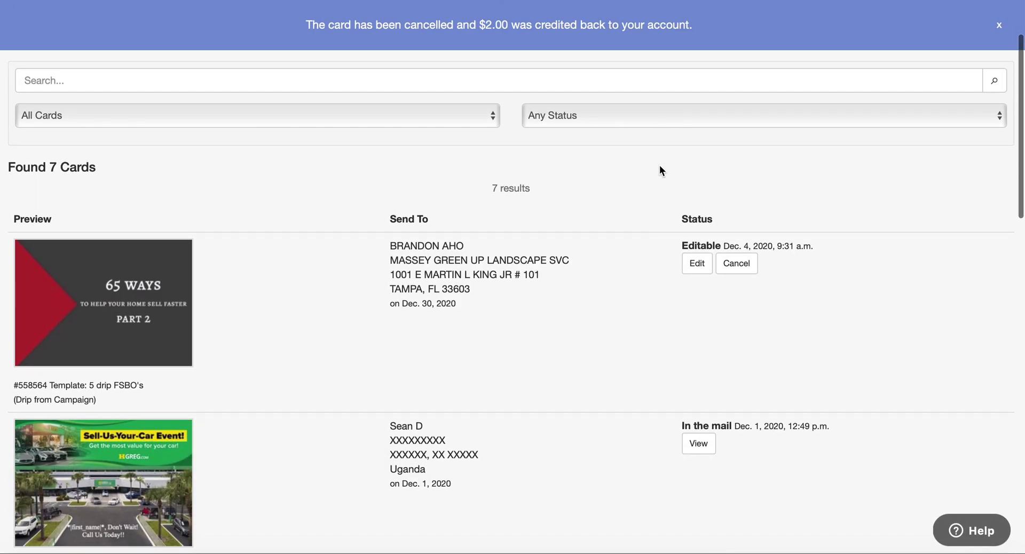
click(737, 261)
click(665, 181)
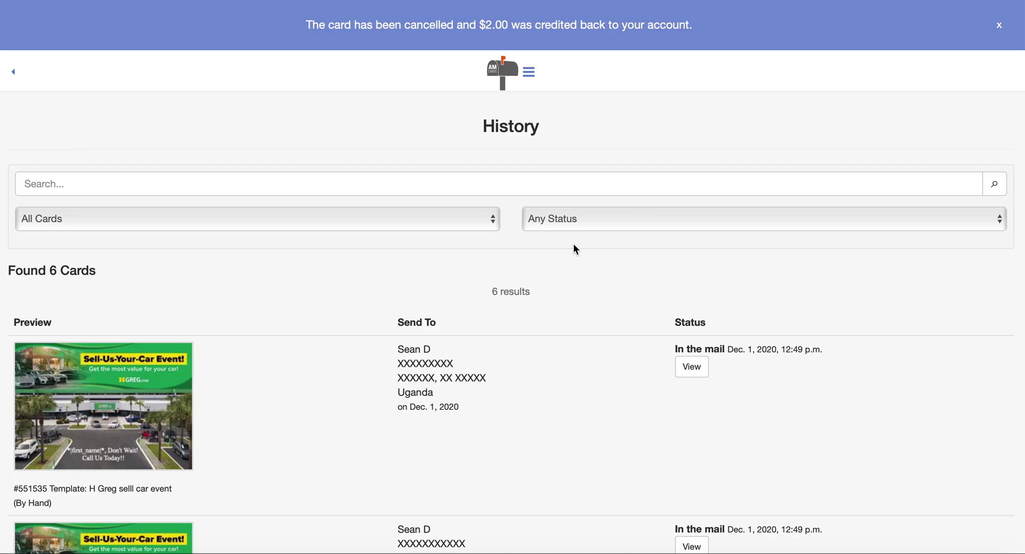
click(512, 85)
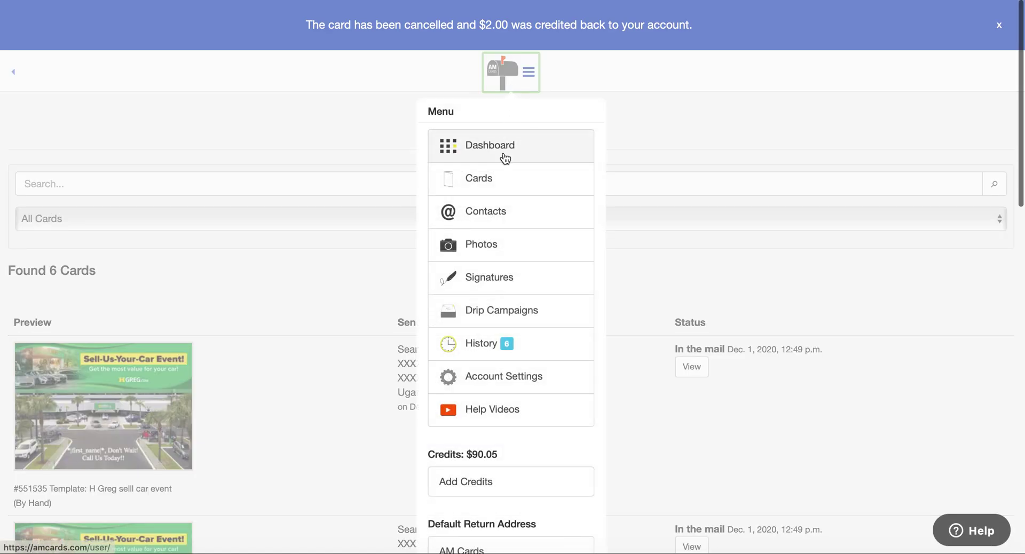
Go to Contacts and start a new contact group from the Groups list.
click(498, 175)
click(529, 20)
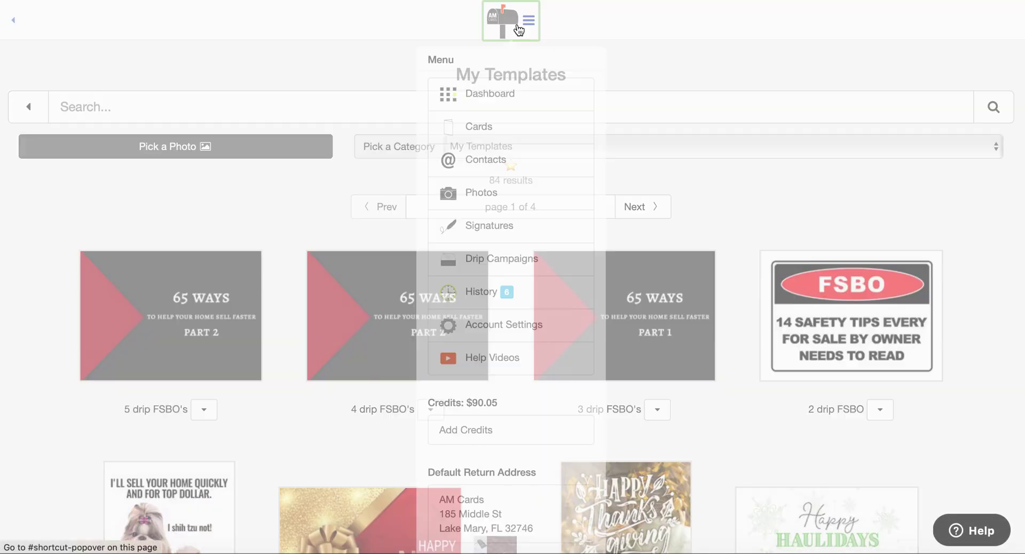
click(495, 166)
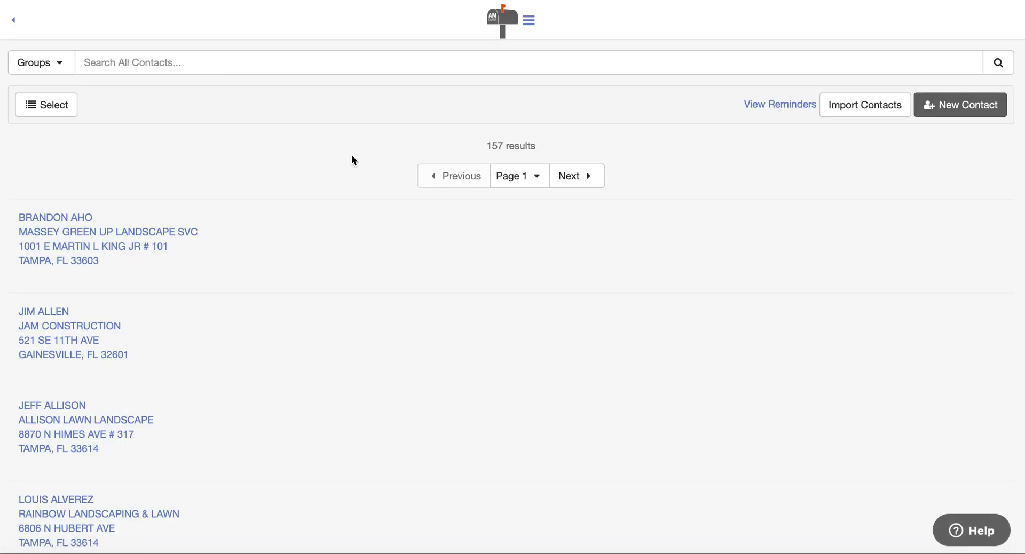
click(67, 63)
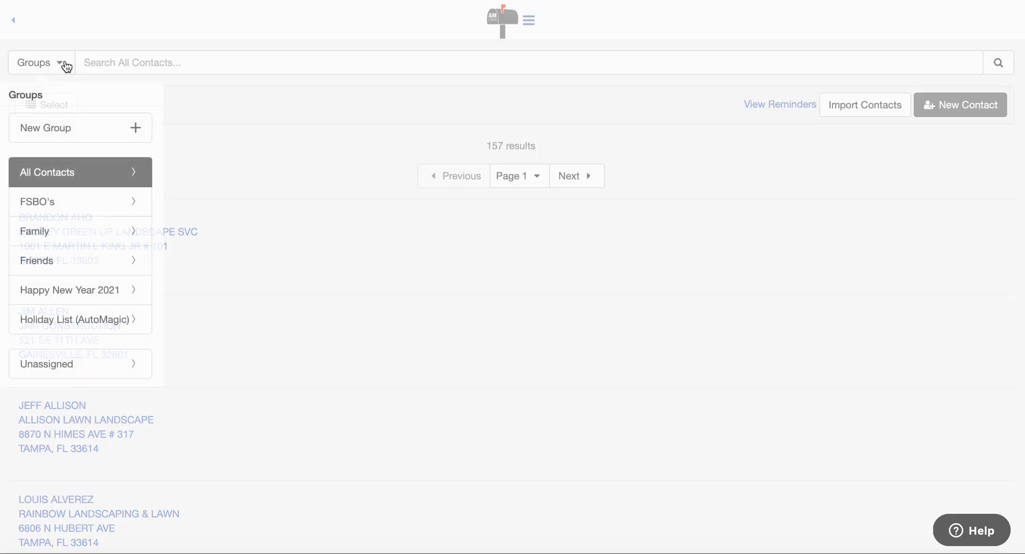
click(62, 133)
Name the new group 'FSBO 5 card drip' and save it.
click(92, 124)
text(F)
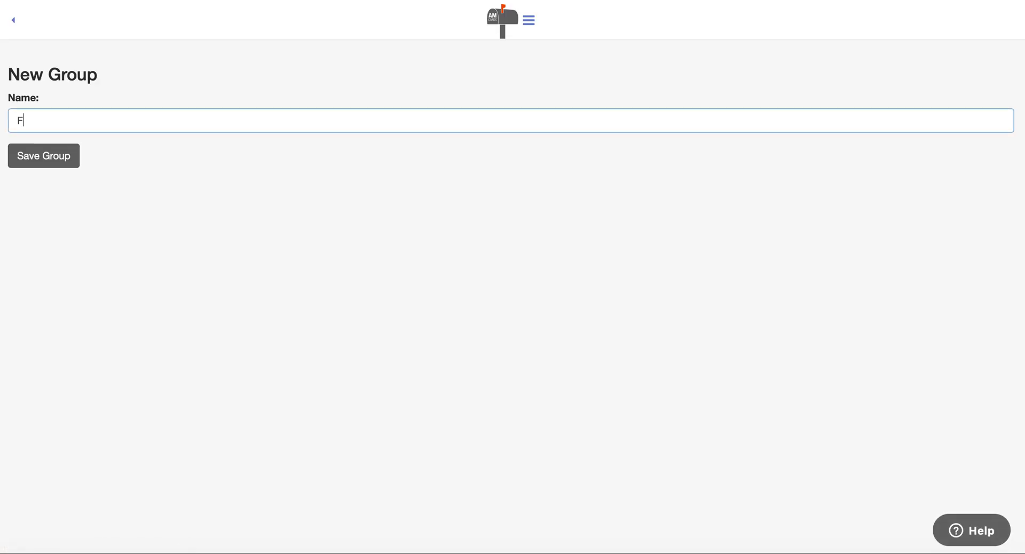
key(BackSpace)
text(NEW FSSB)
key(BackSpace)
key(BackSpace)
key(BackSpace)
key(BackSpace)
key(BackSpace)
key(BackSpace)
key(BackSpace)
key(BackSpace)
text(FSBO 5 card)
click(54, 158)
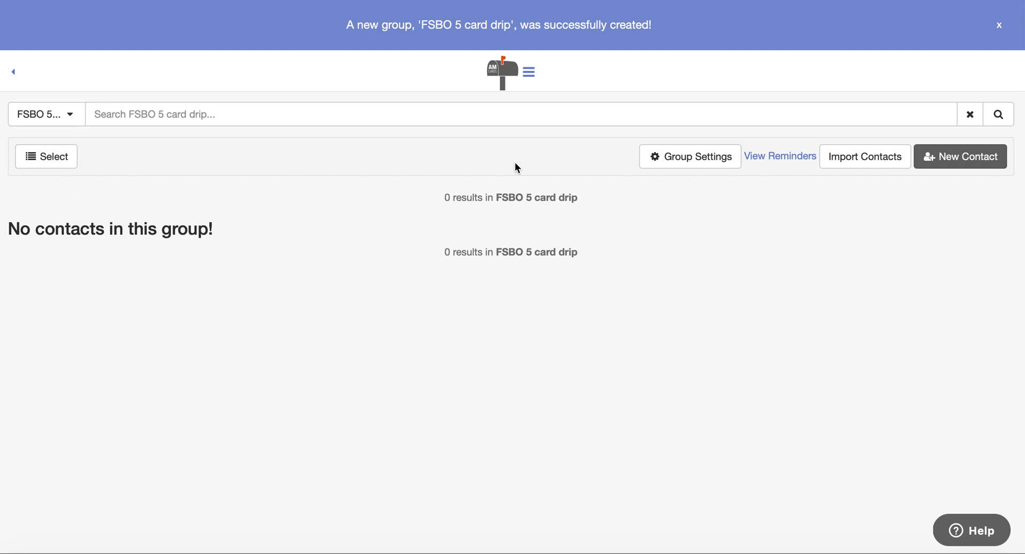
Open Group Settings for the 'FSBO 5 card drip' group via Contacts > Groups.
click(703, 160)
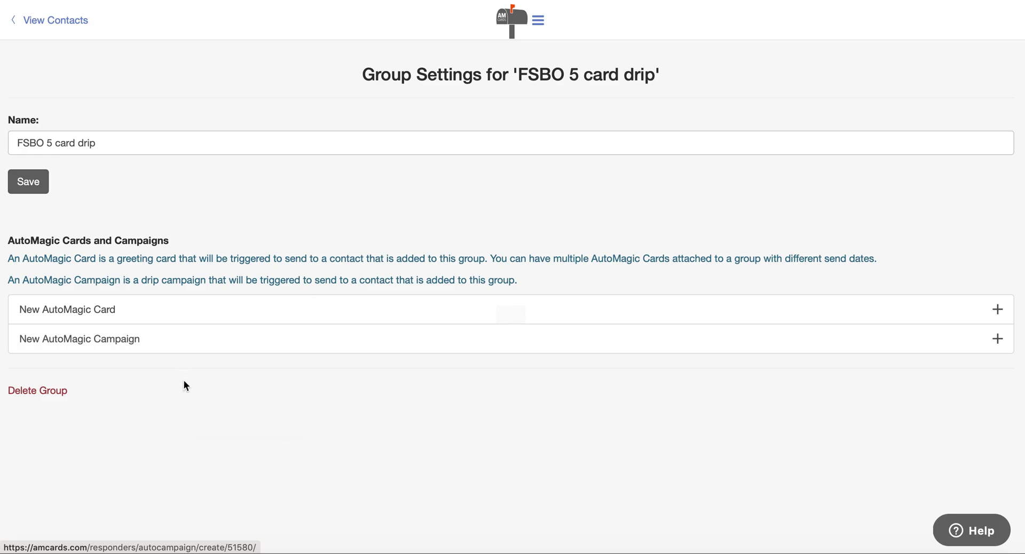
click(538, 19)
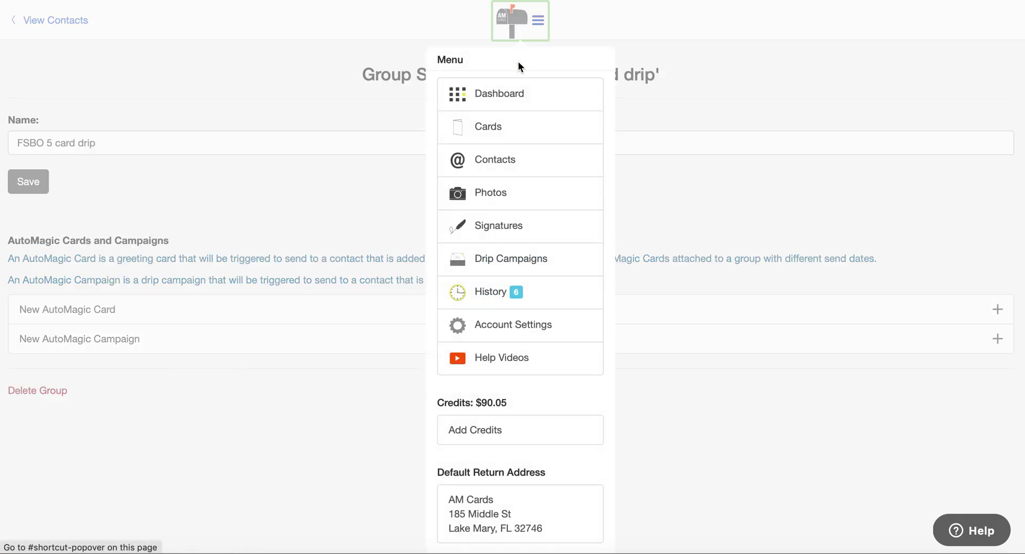
click(508, 154)
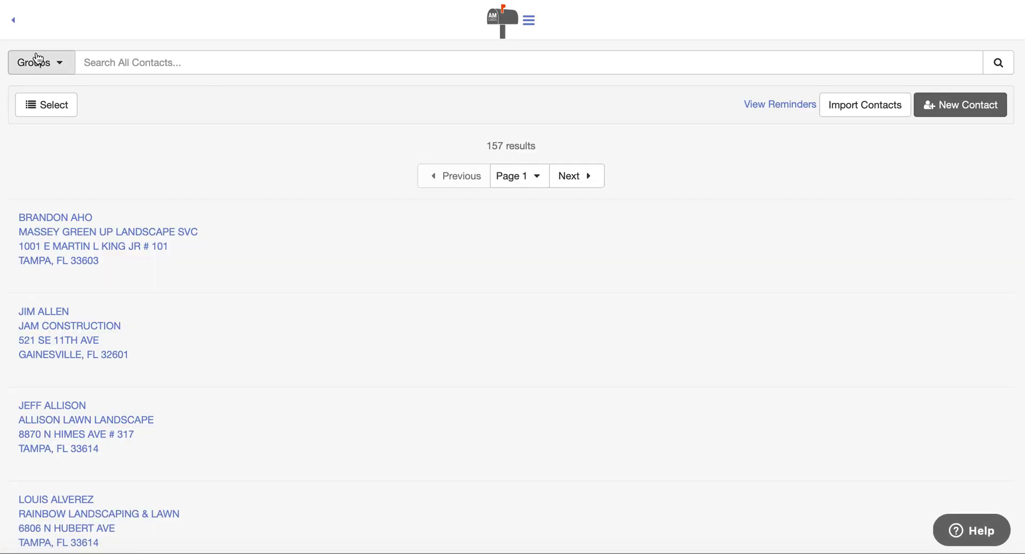
click(36, 62)
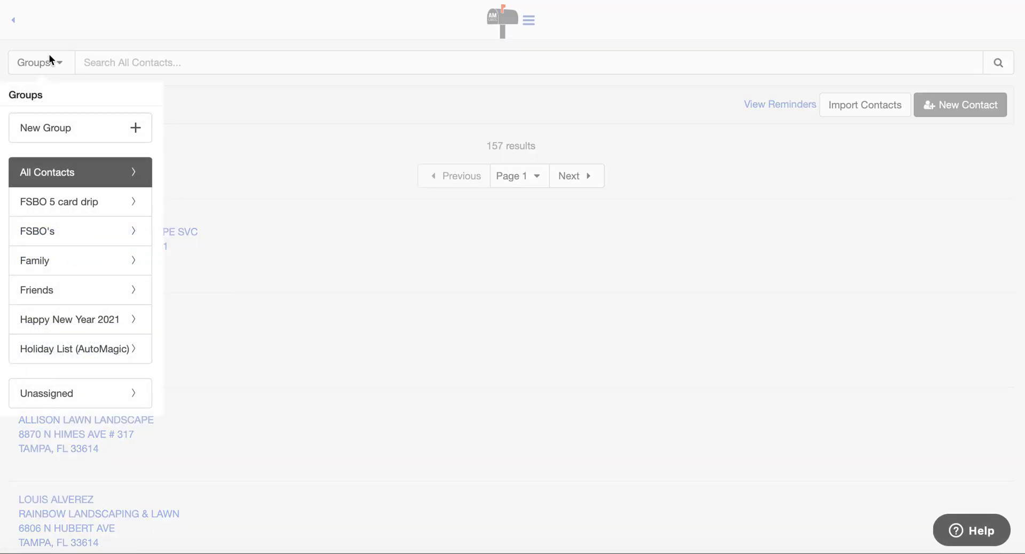
click(99, 206)
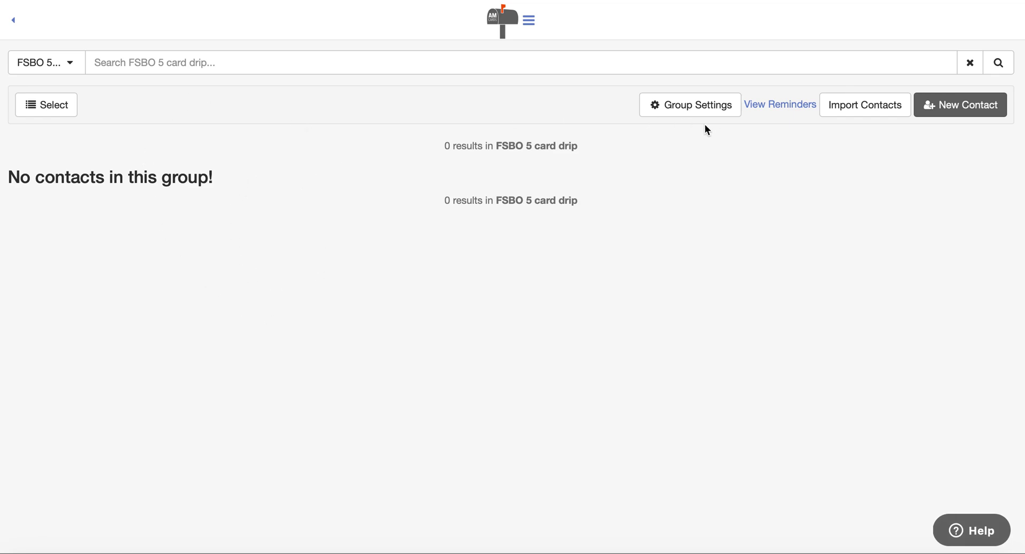
click(682, 108)
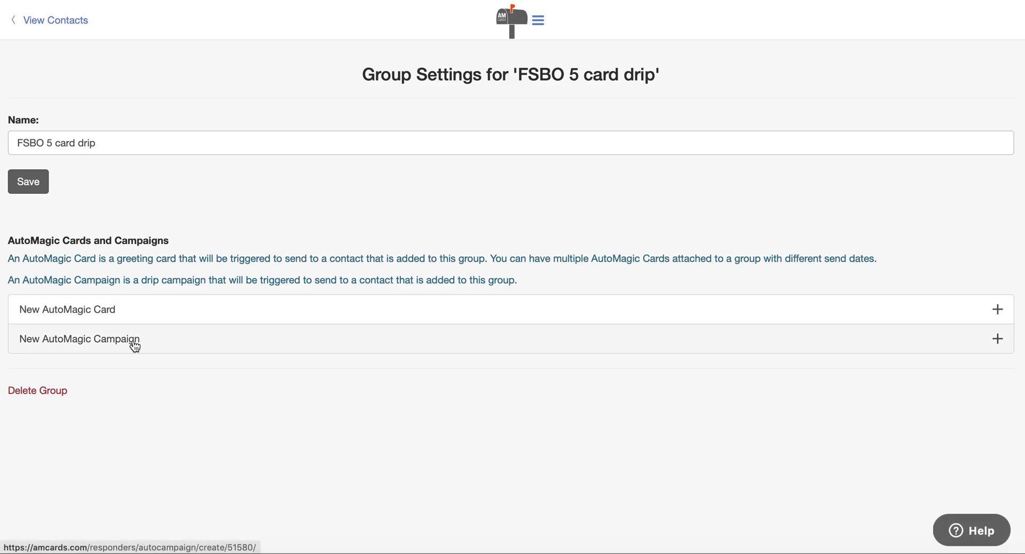
Start an AutoMagic Campaign using drip 'FSBO 5 card drip', titled '5 card drip - FSBO's'.
click(134, 346)
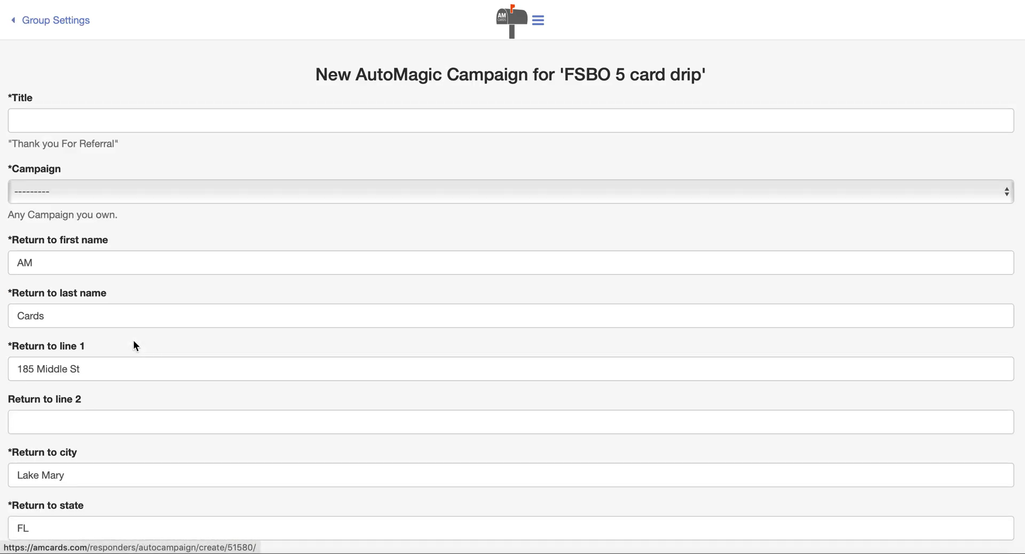
click(97, 193)
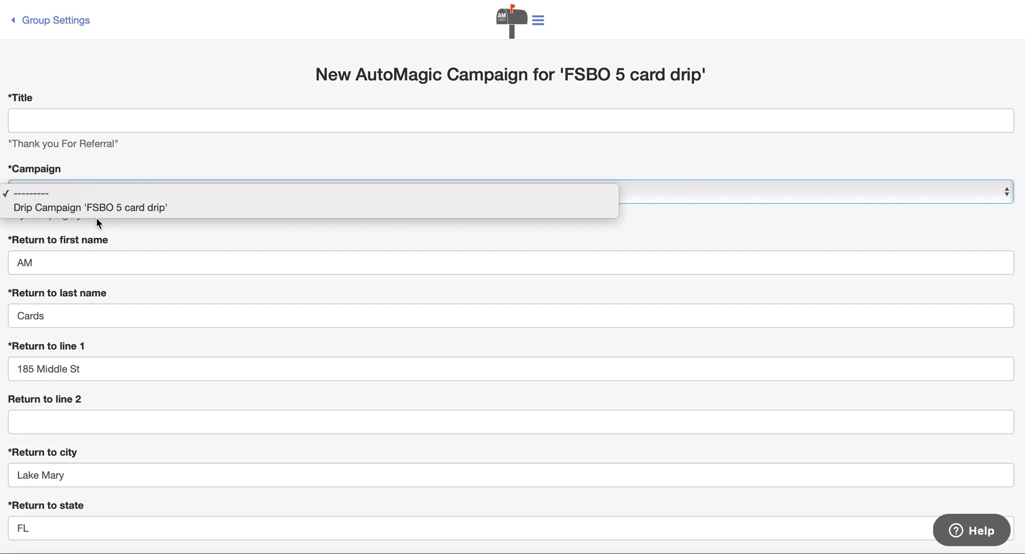
click(145, 209)
click(78, 118)
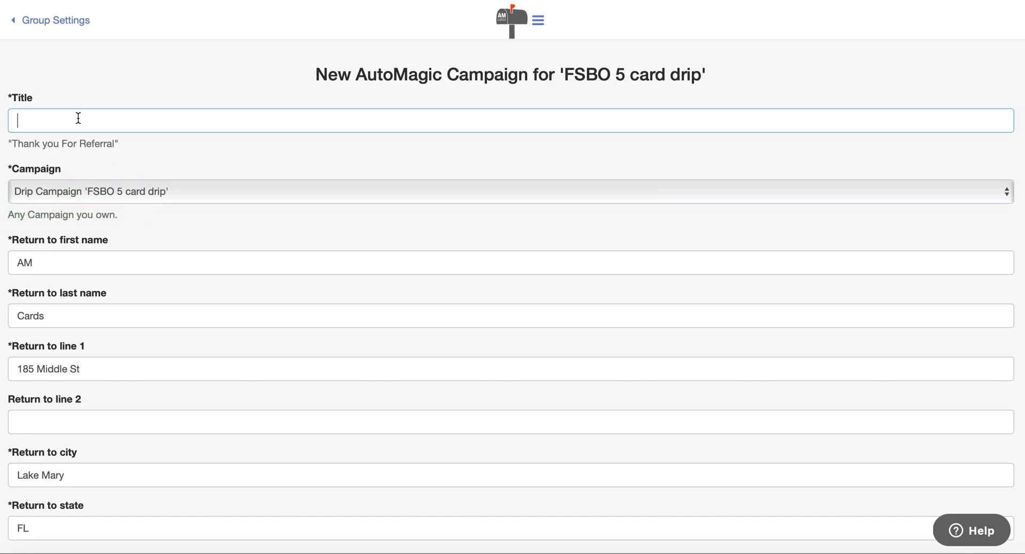
text(5 card drip - FSBO's)
scroll(69, 401, down, 3)
scroll(70, 403, up, 3)
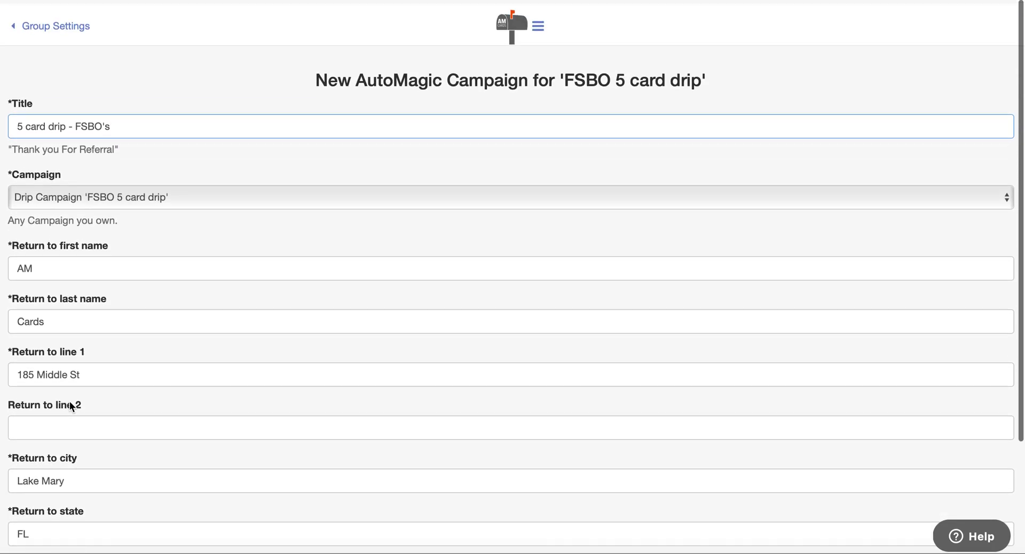
scroll(73, 406, down, 3)
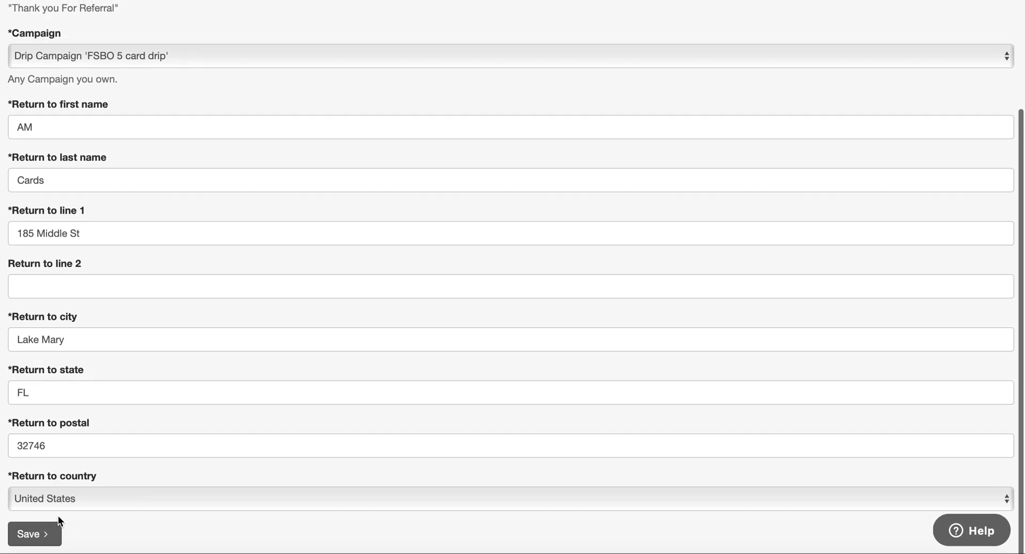
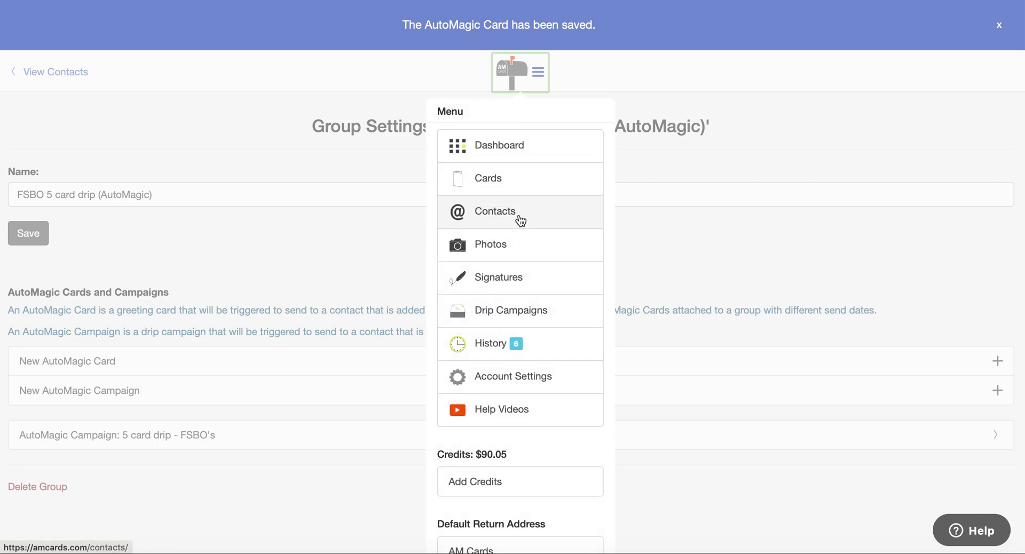
Go to the Contacts list from the menu.
click(515, 218)
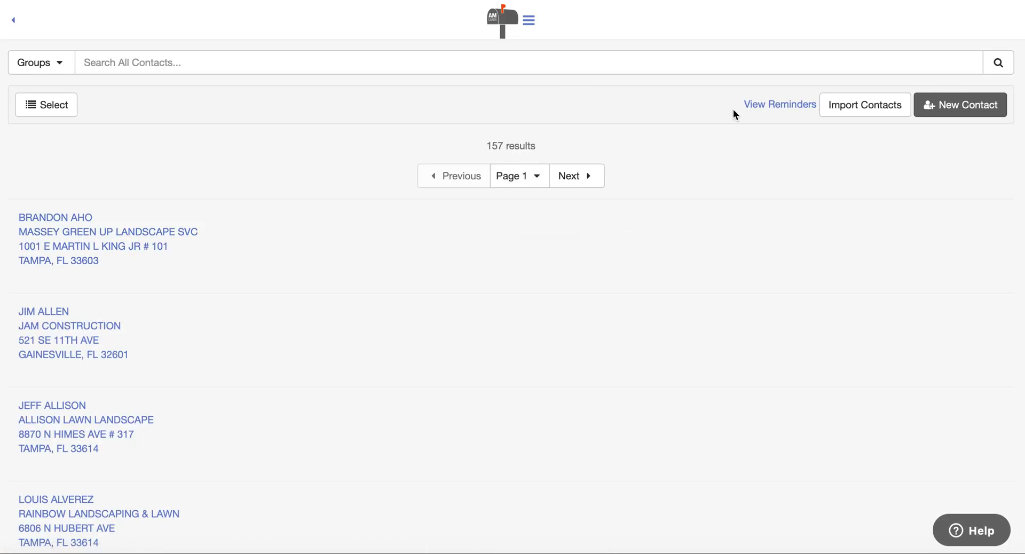
Start a new contact and enter the contact's name, street address, city, state and postal code.
click(506, 86)
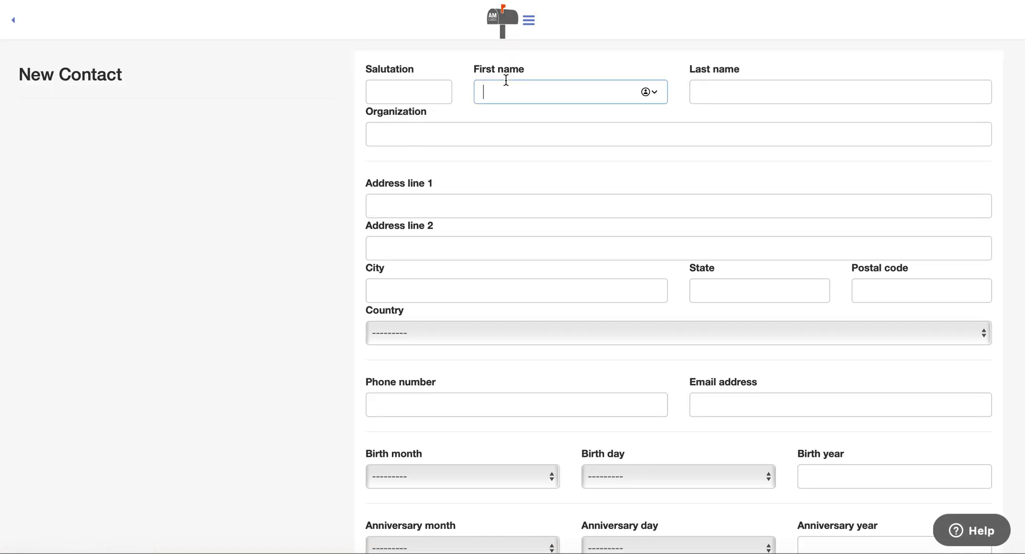
key(Tab)
key(Tab)
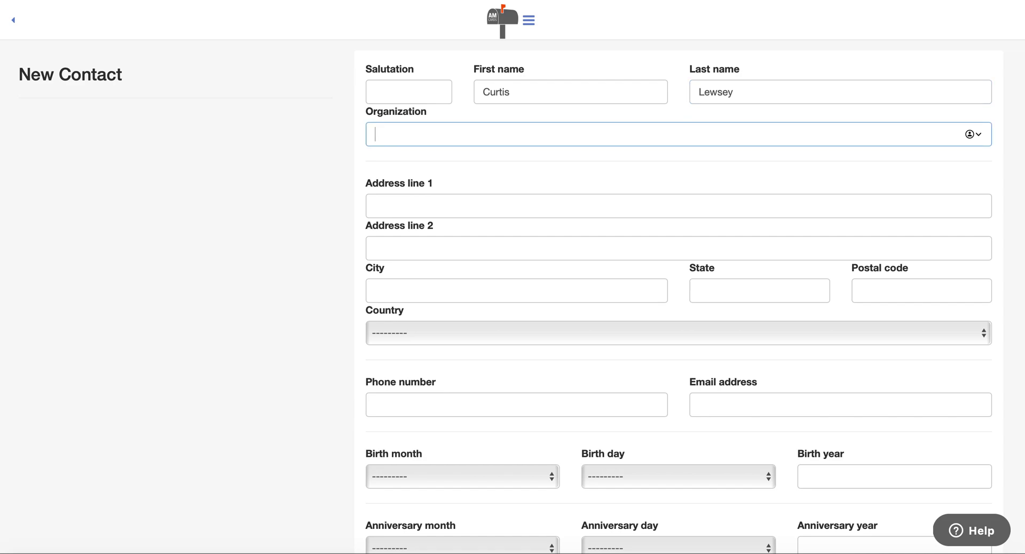
key(Tab)
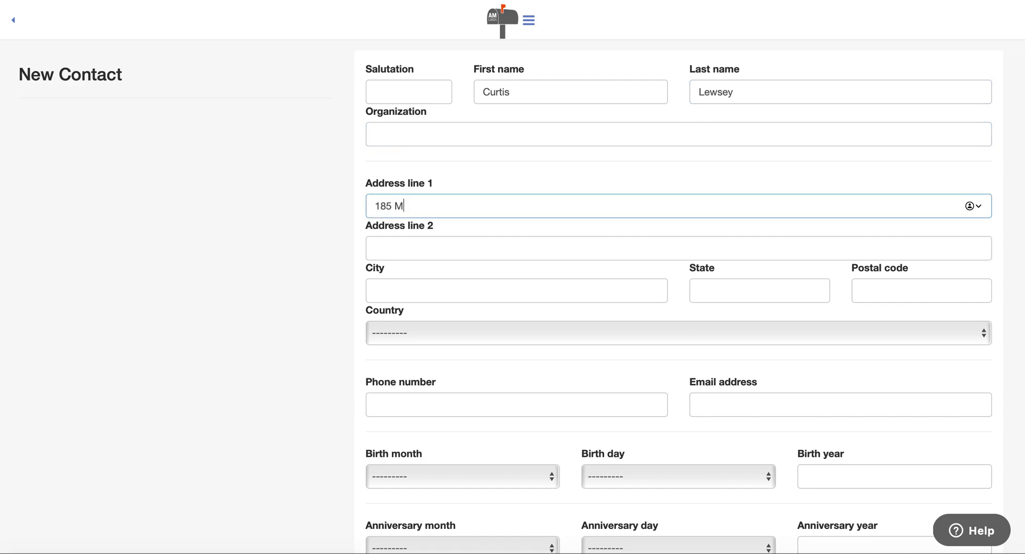
key(Tab)
key(Tab)
text(Lake Mary)
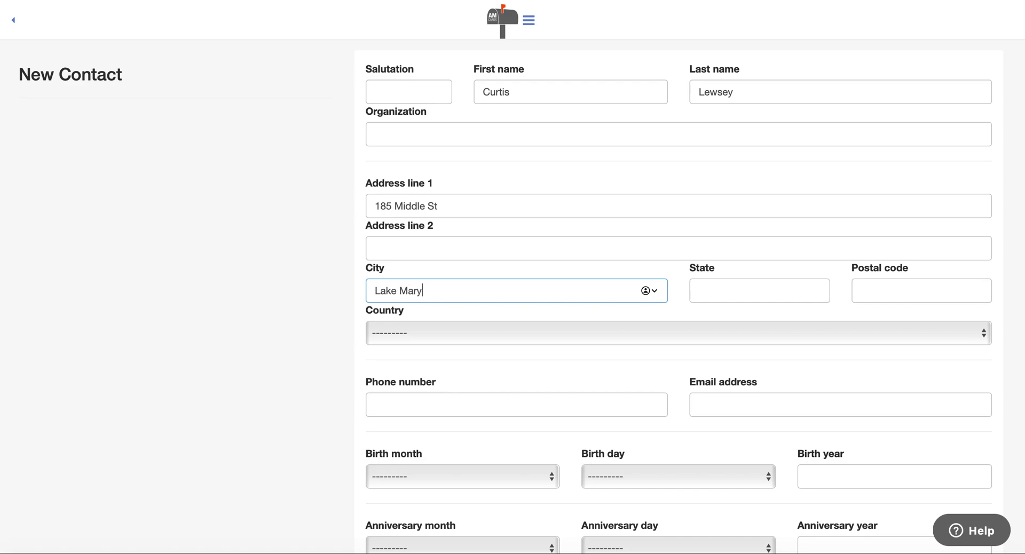
key(Tab)
text(FL)
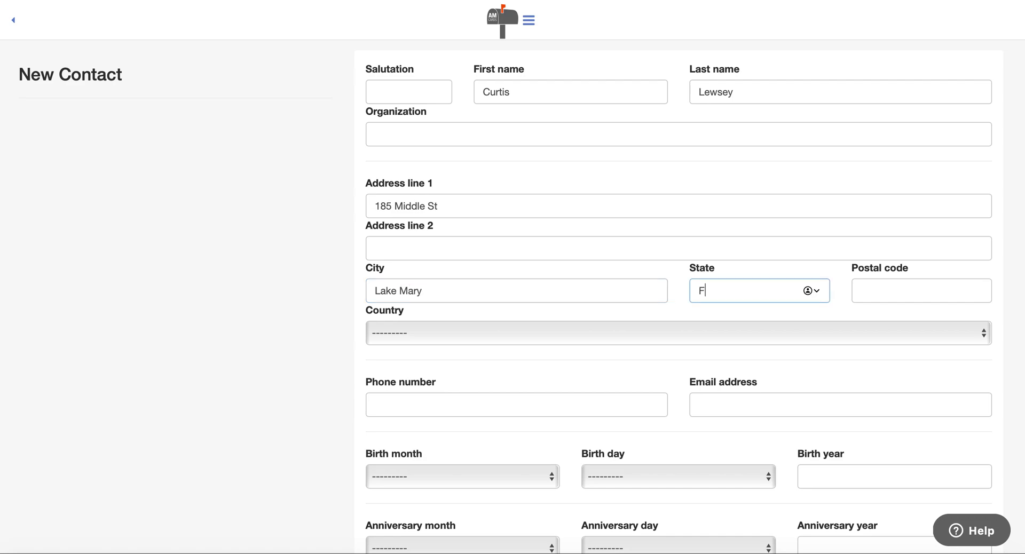
key(Tab)
text(327)
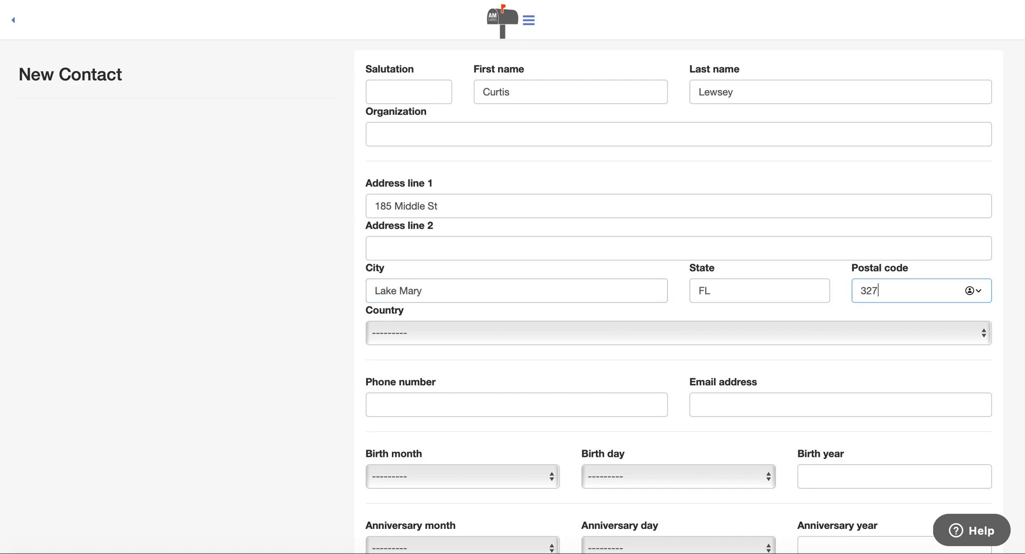
text(46)
click(307, 263)
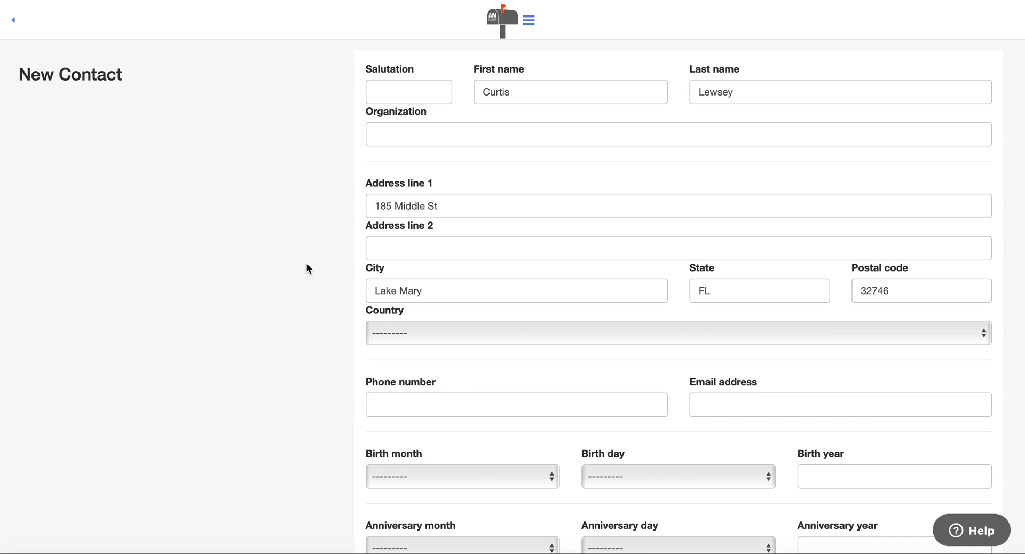
Set the contact's birth date to June 22.
scroll(306, 262, down, 5)
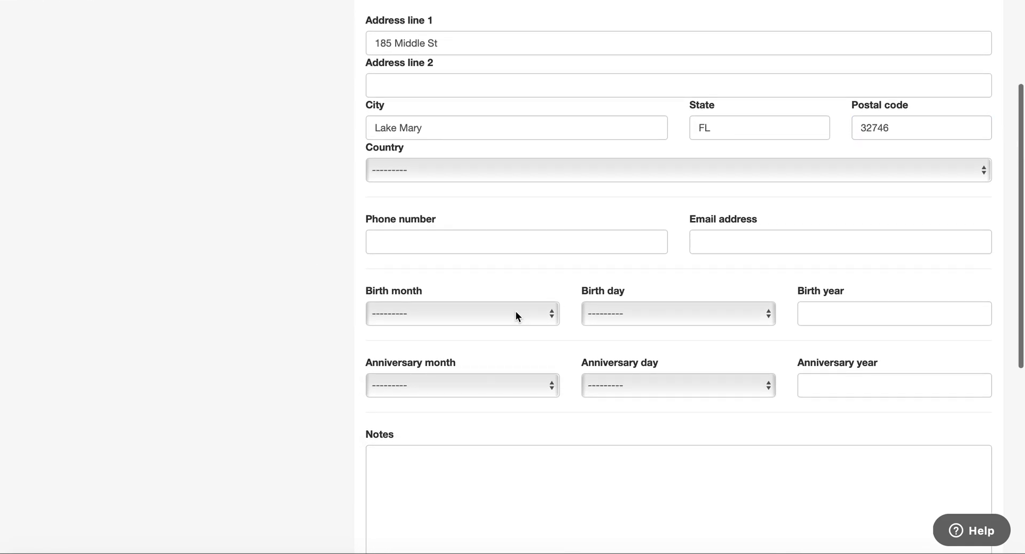
click(515, 311)
click(431, 401)
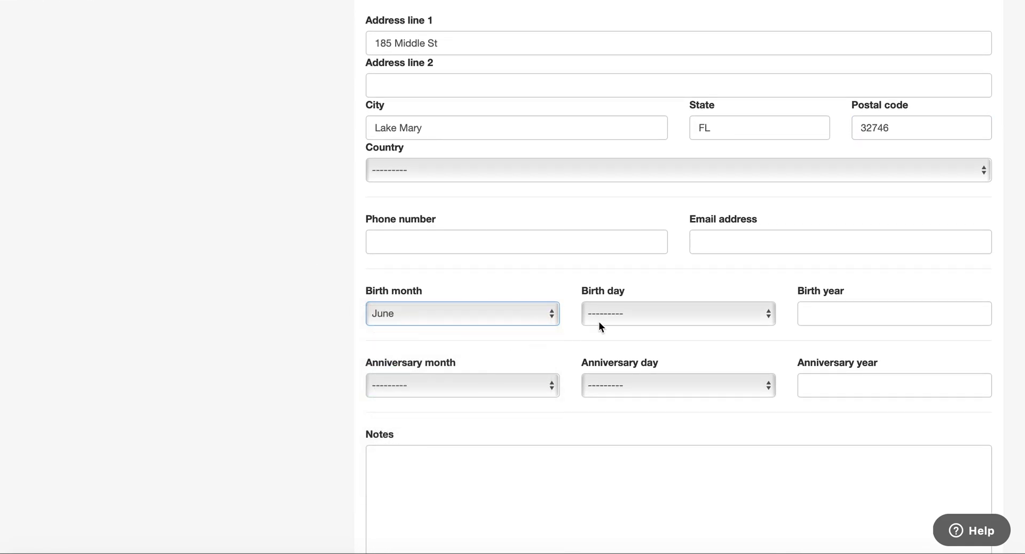
click(643, 309)
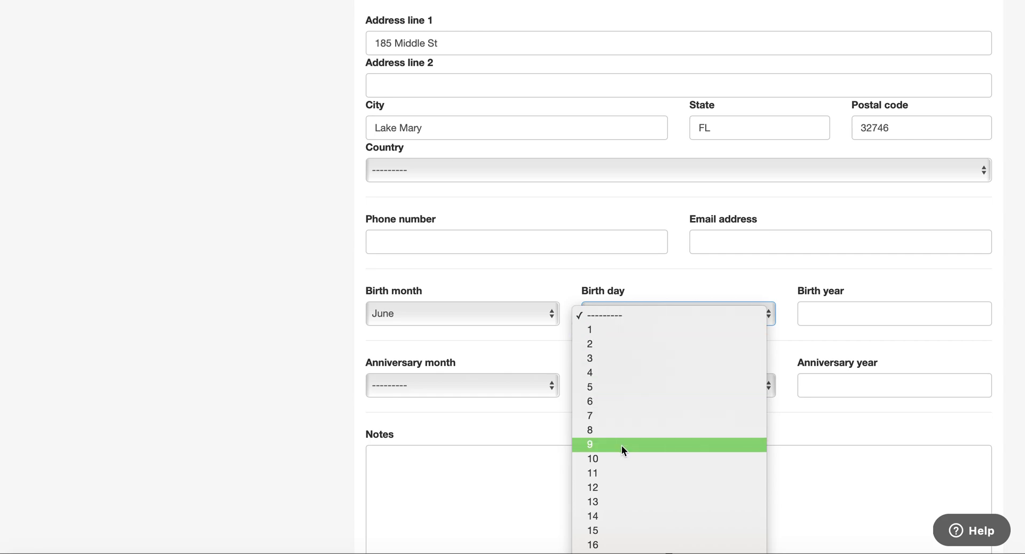
scroll(622, 446, down, 5)
click(617, 426)
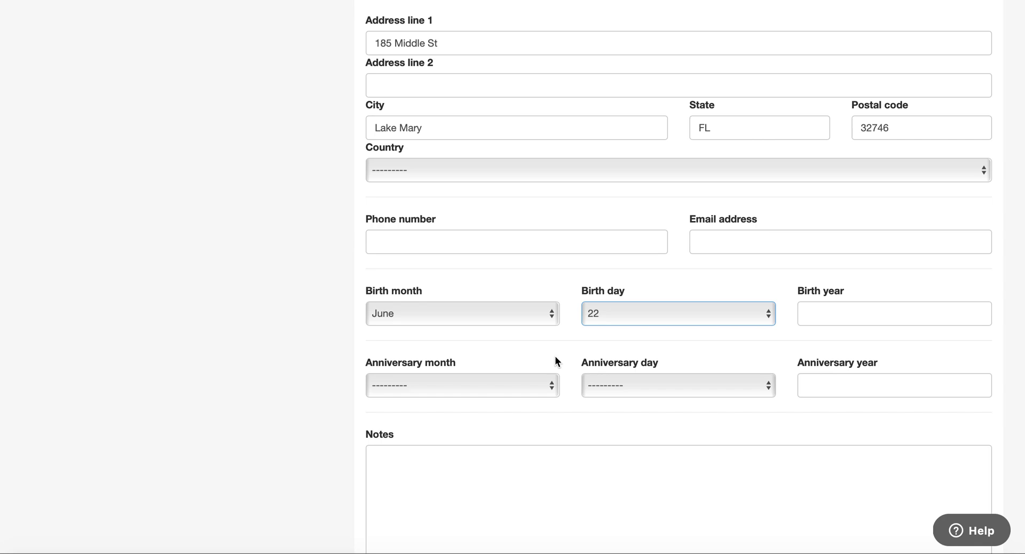
scroll(556, 356, down, 1)
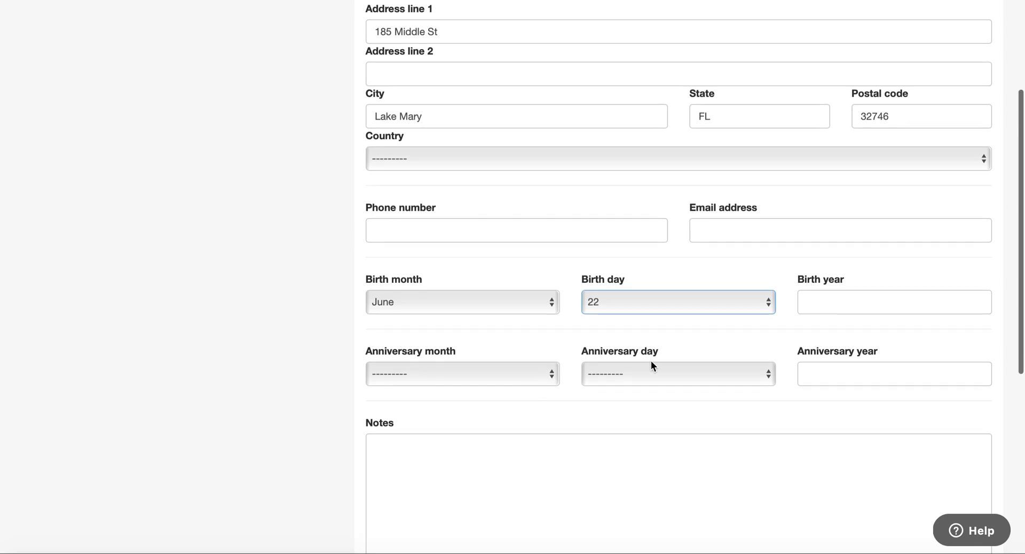
scroll(490, 268, down, 6)
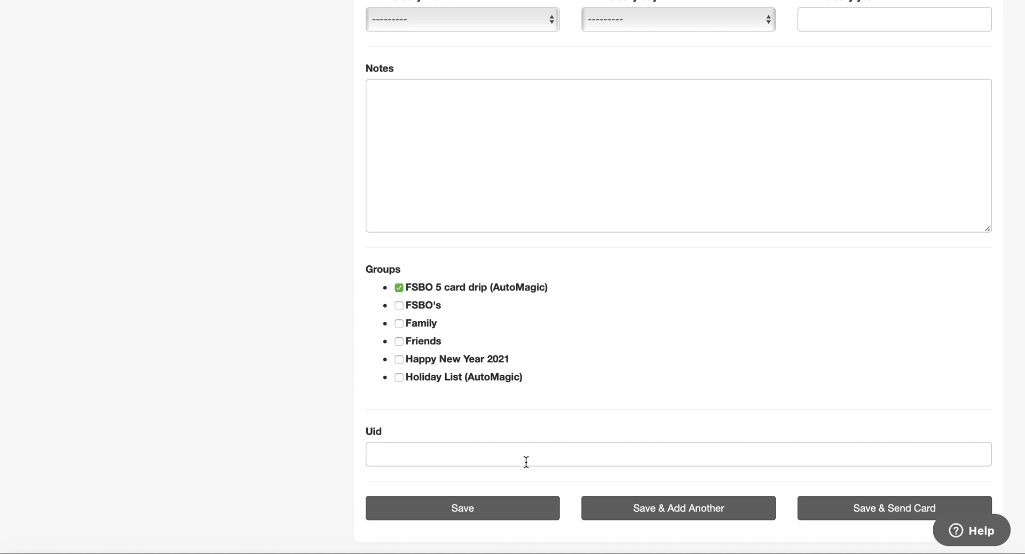
click(492, 513)
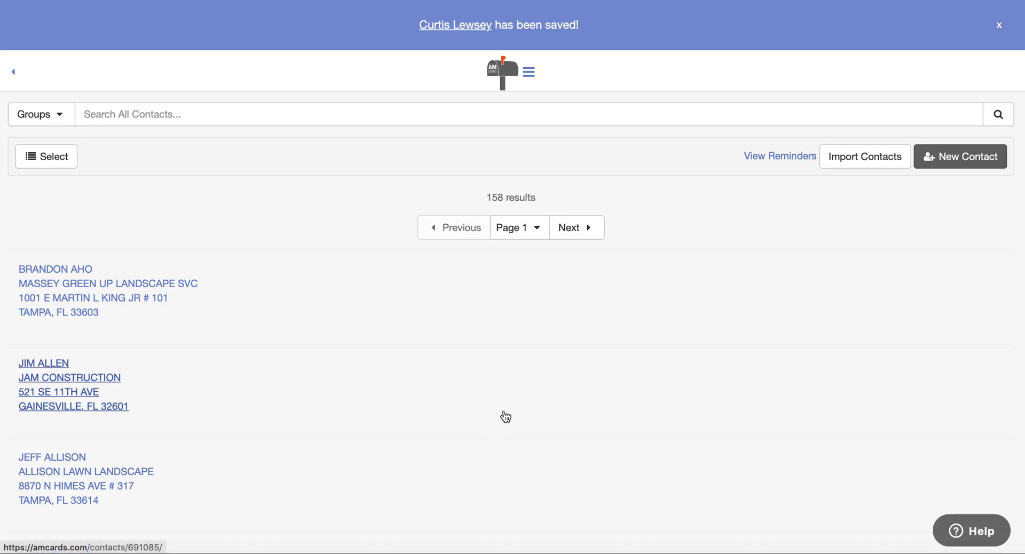
click(510, 72)
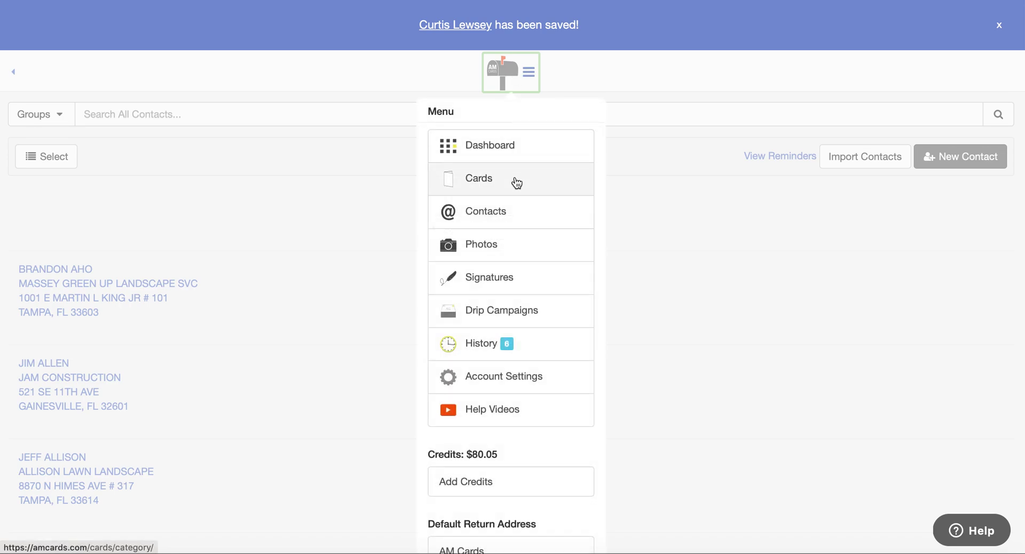
click(501, 348)
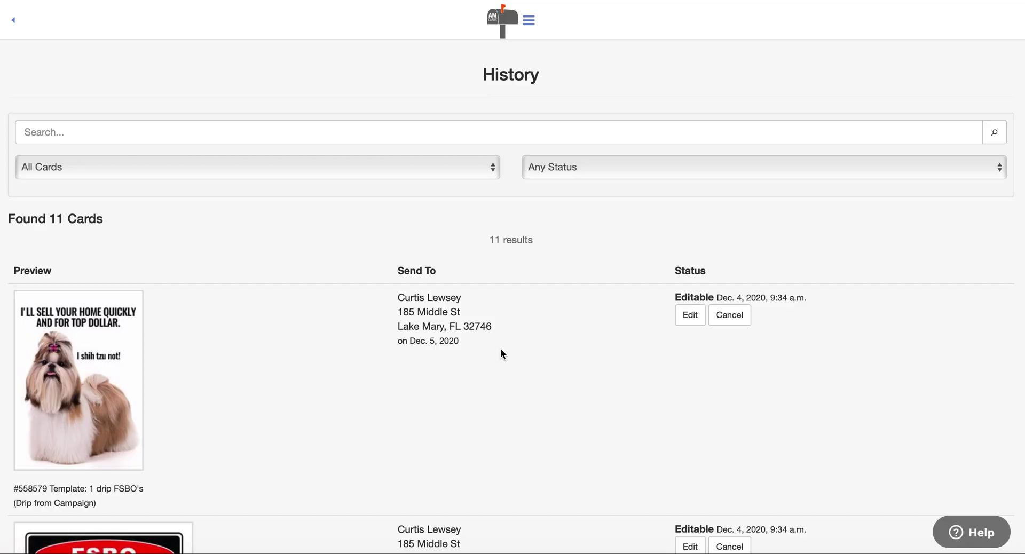
scroll(444, 339, down, 5)
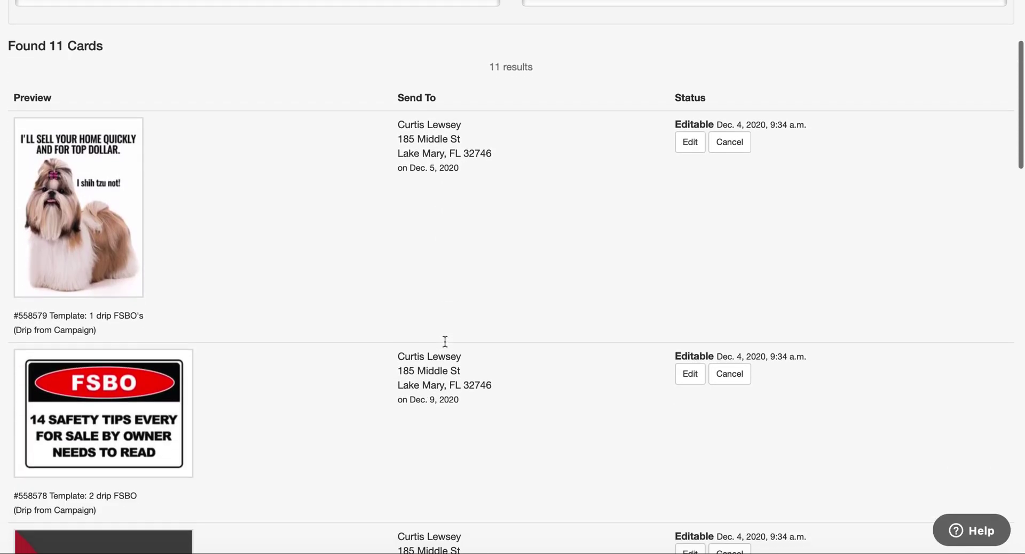
scroll(444, 342, up, 5)
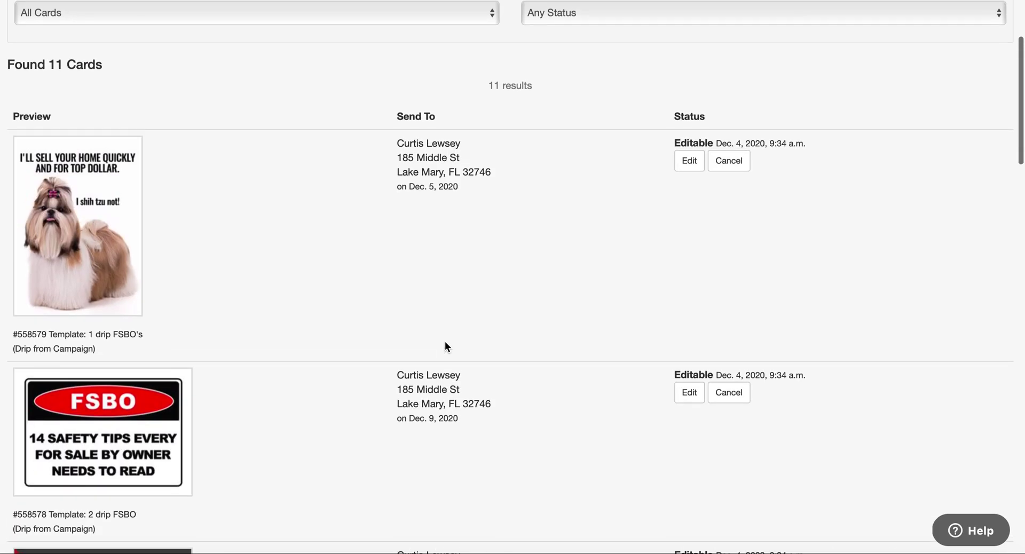
scroll(435, 227, down, 3)
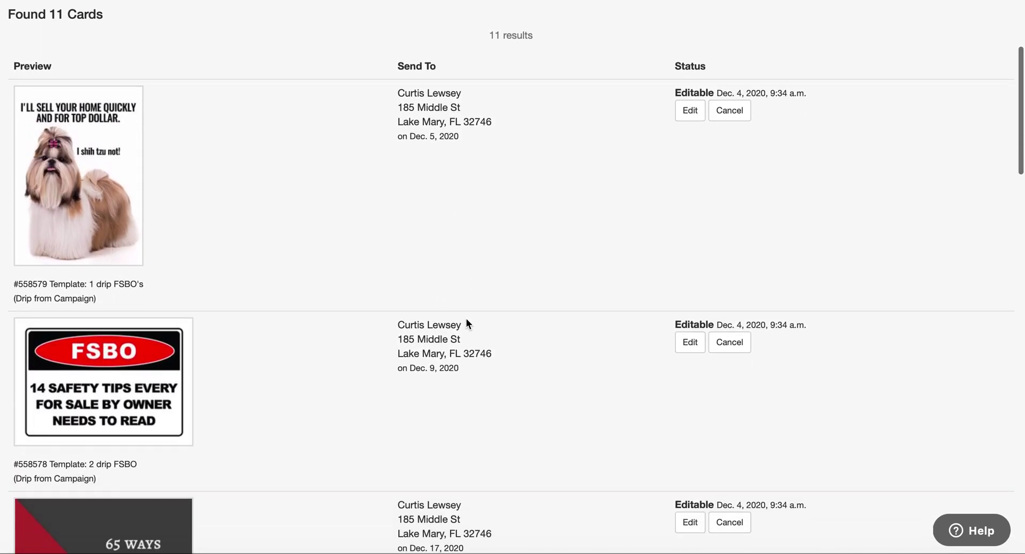
scroll(473, 295, down, 3)
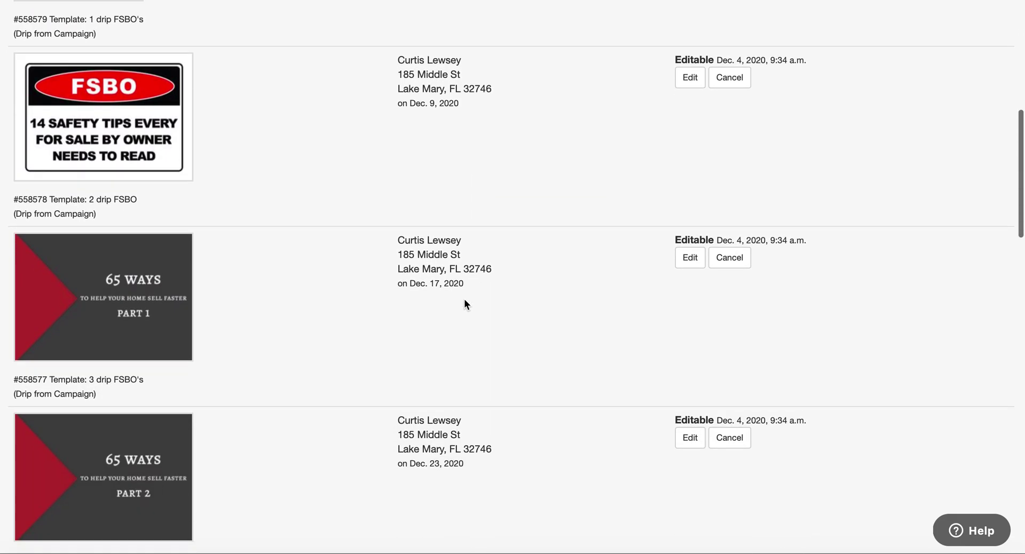
scroll(520, 322, down, 3)
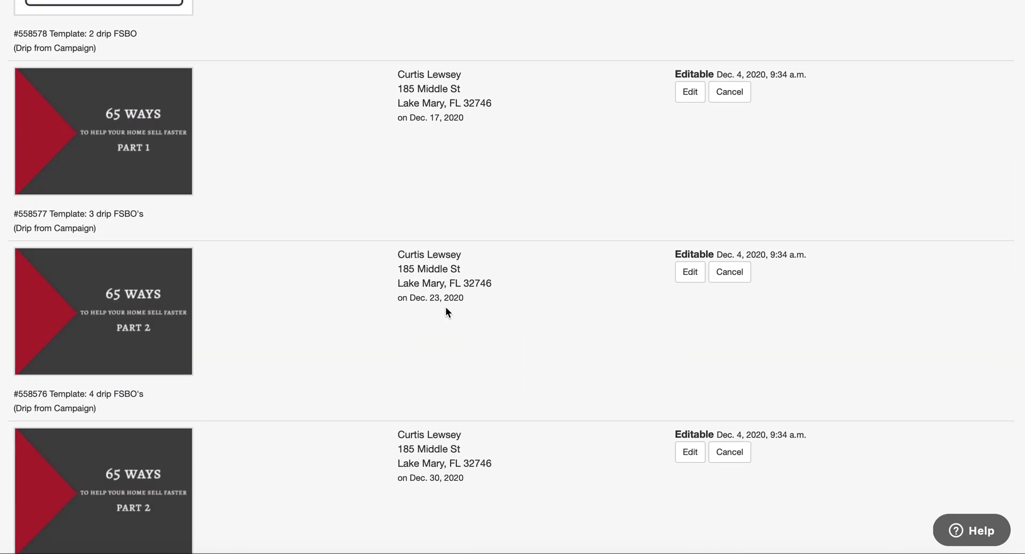
scroll(459, 366, down, 3)
scroll(434, 322, up, 2)
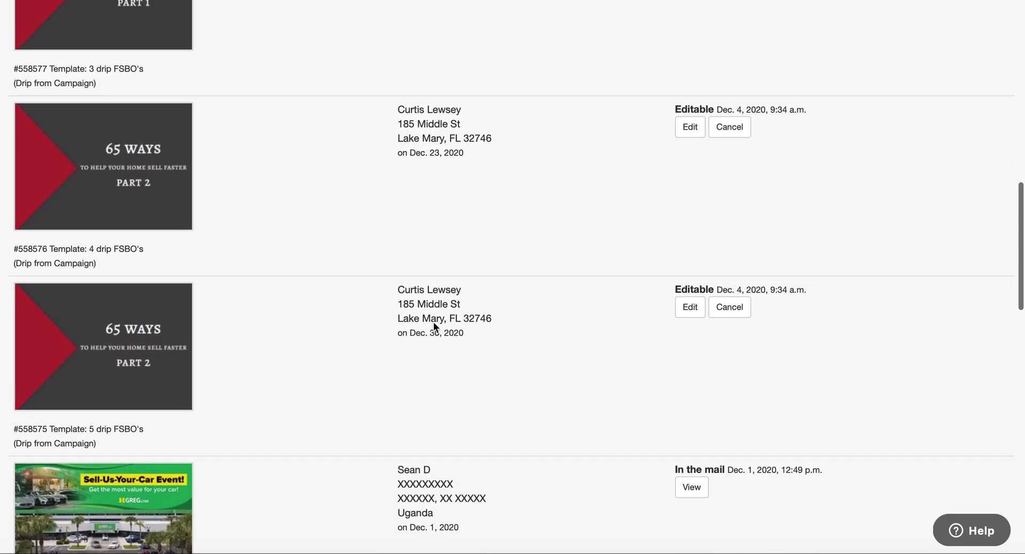
scroll(434, 322, up, 12)
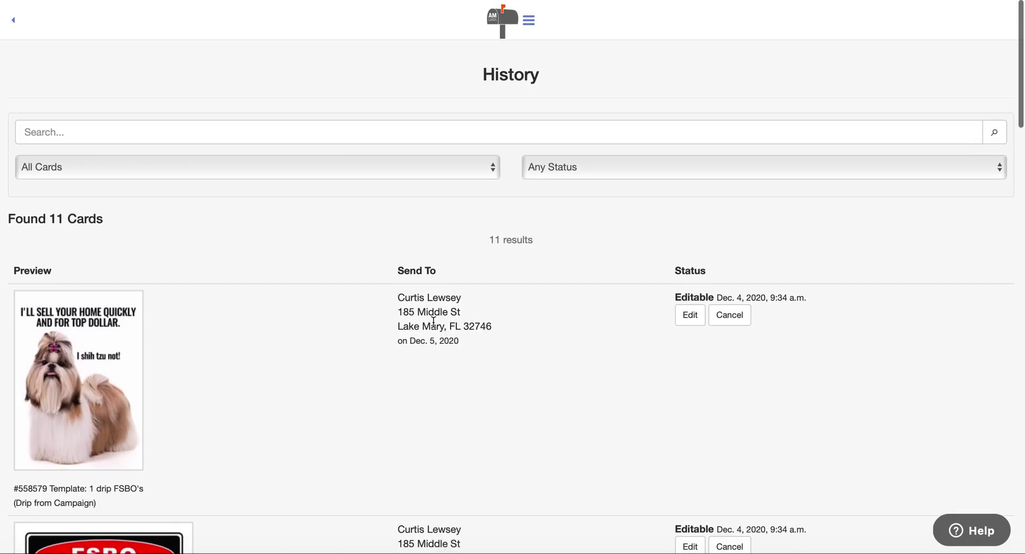
scroll(433, 322, up, 1)
Review the FSBO 5 card drip (AutoMagic) group's settings in Contacts, then return to the Dashboard.
click(524, 30)
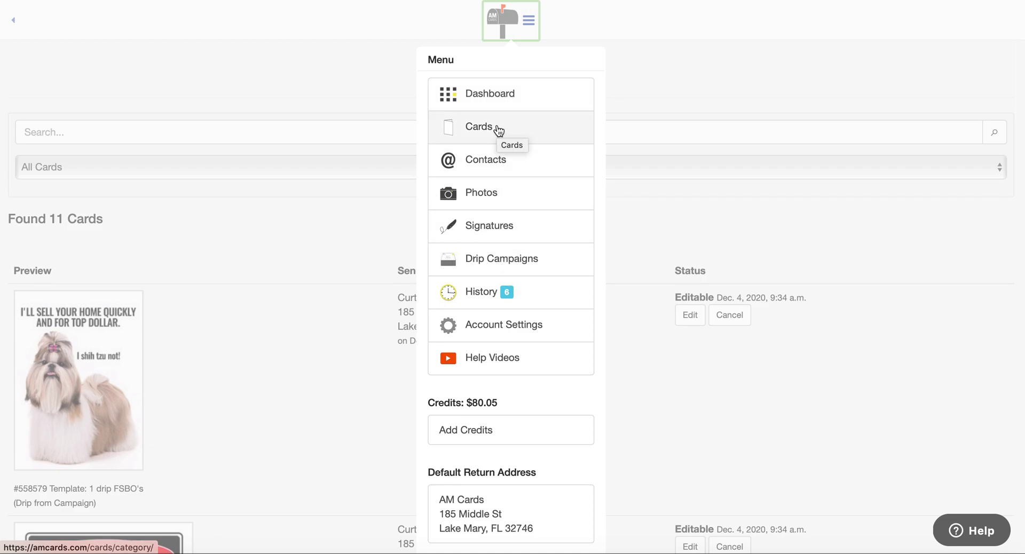
click(488, 167)
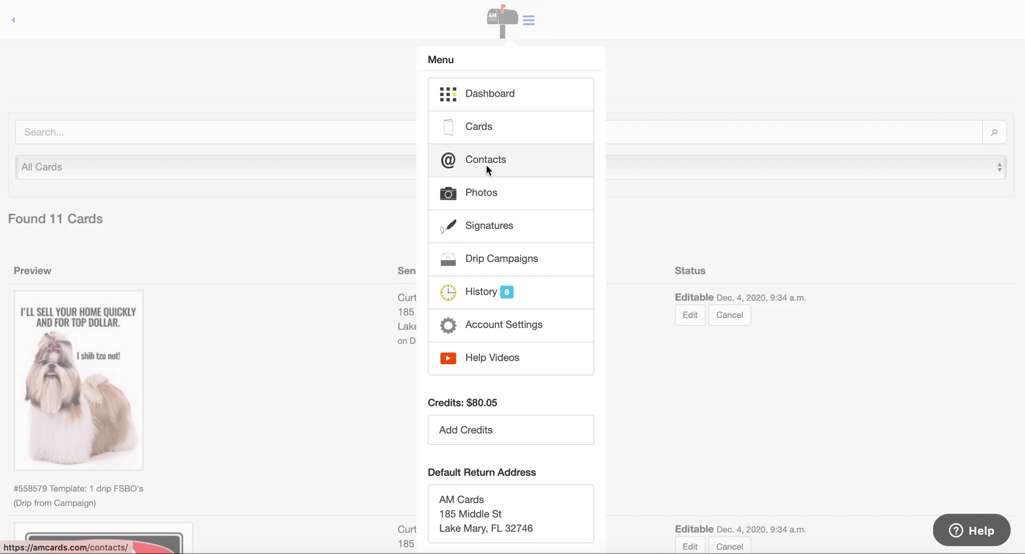
click(62, 65)
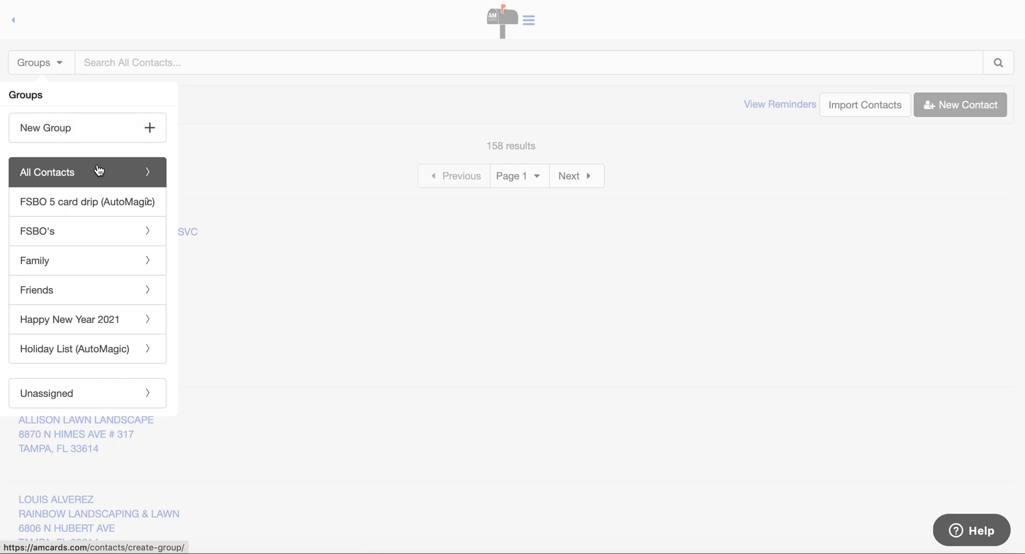
click(99, 201)
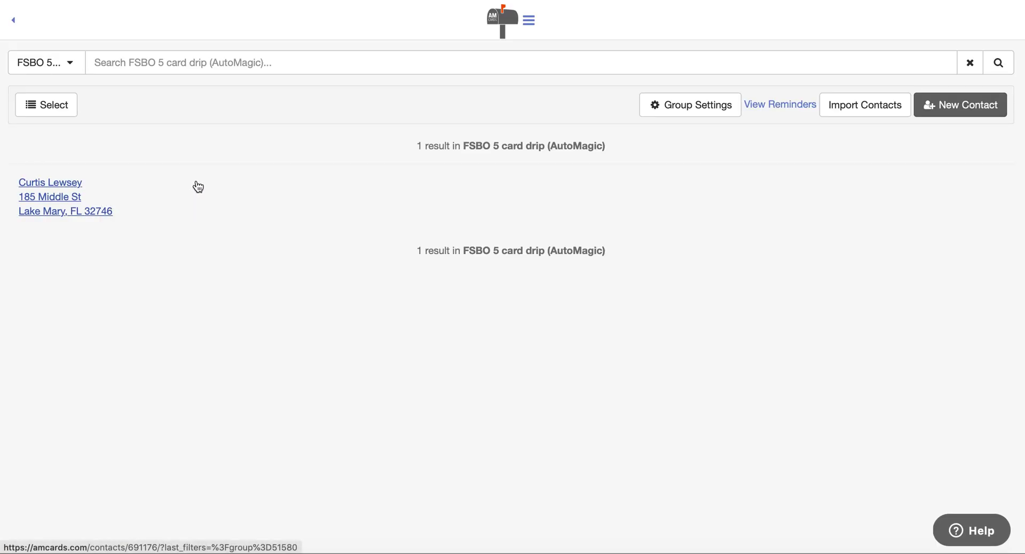
click(688, 101)
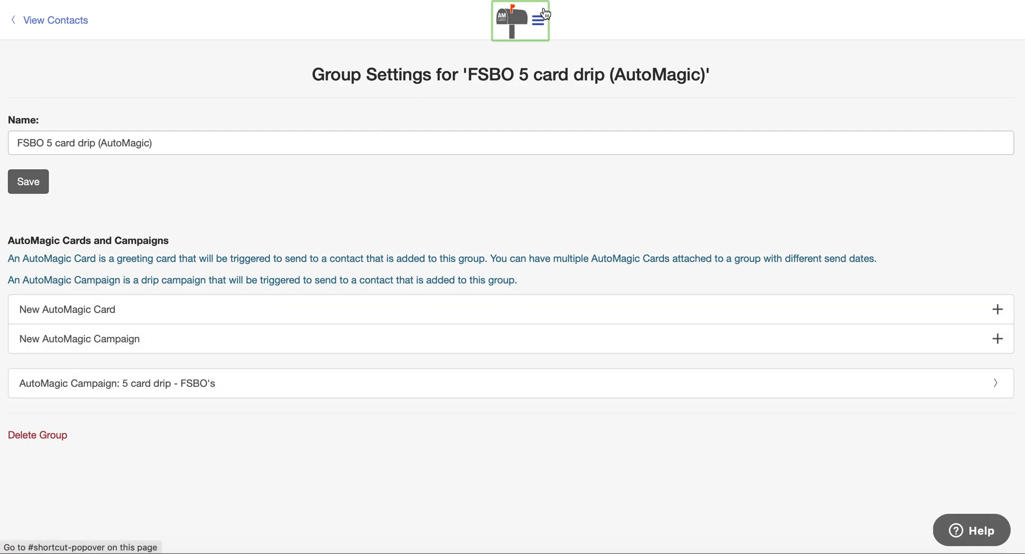
click(511, 21)
click(512, 93)
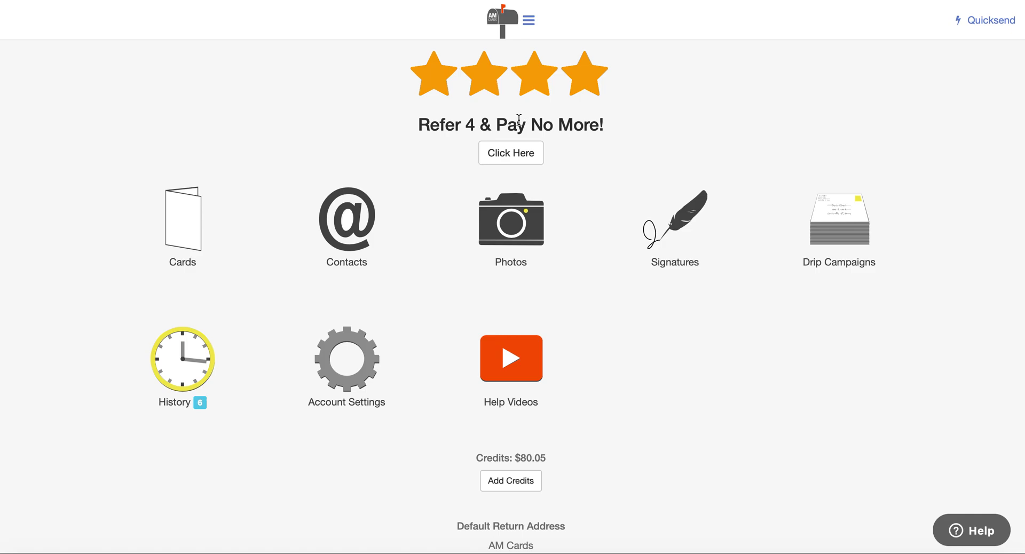
click(362, 216)
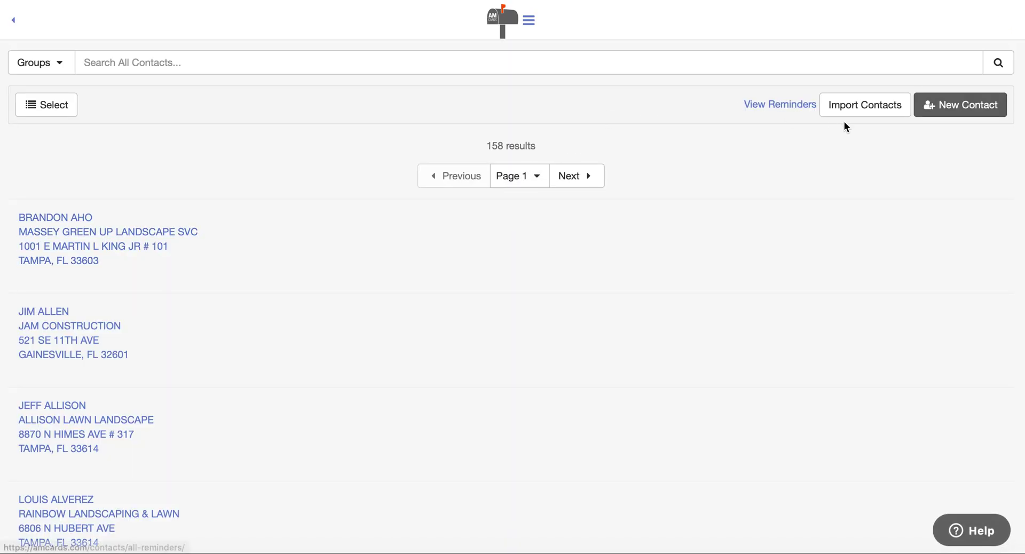
click(915, 105)
scroll(495, 227, down, 10)
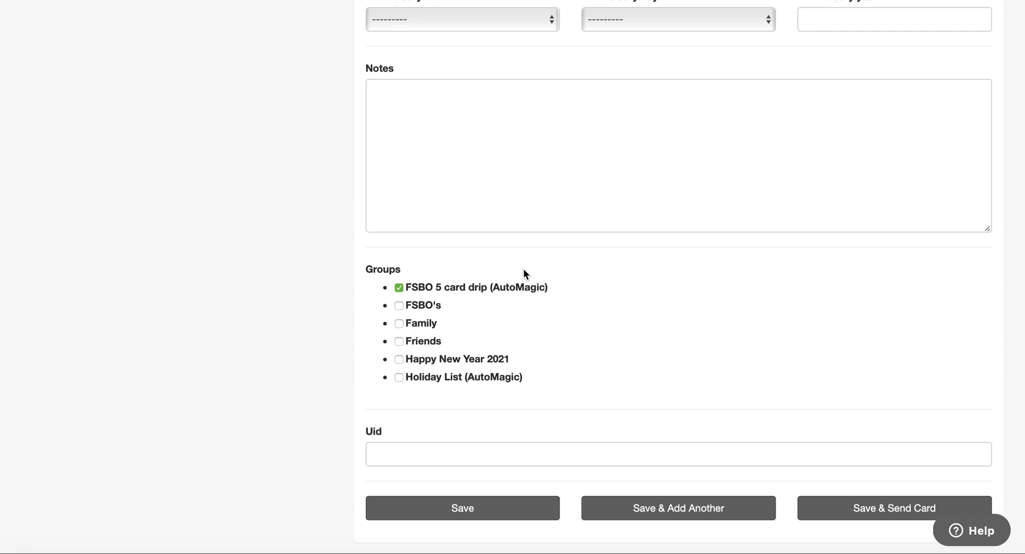
scroll(524, 275, up, 10)
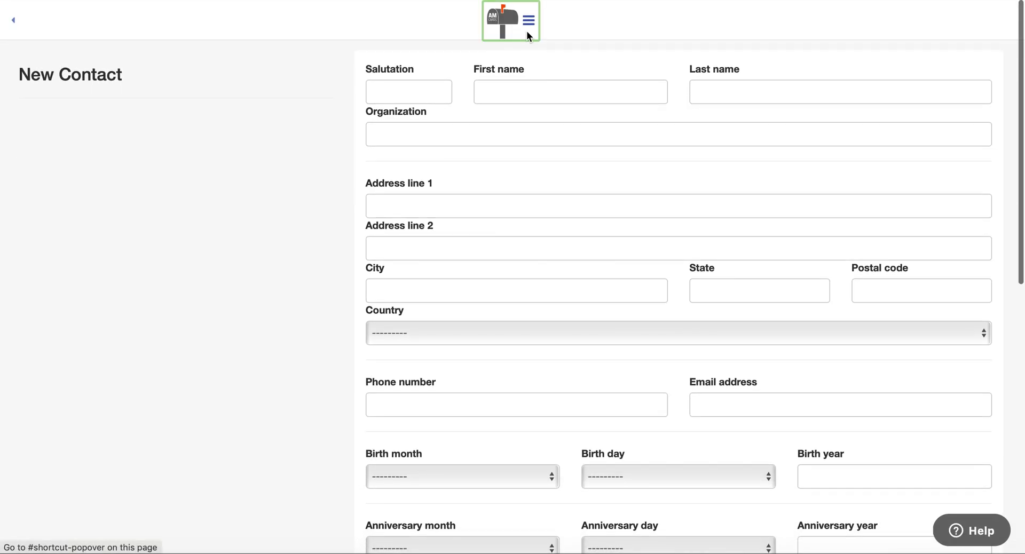
click(527, 30)
click(507, 85)
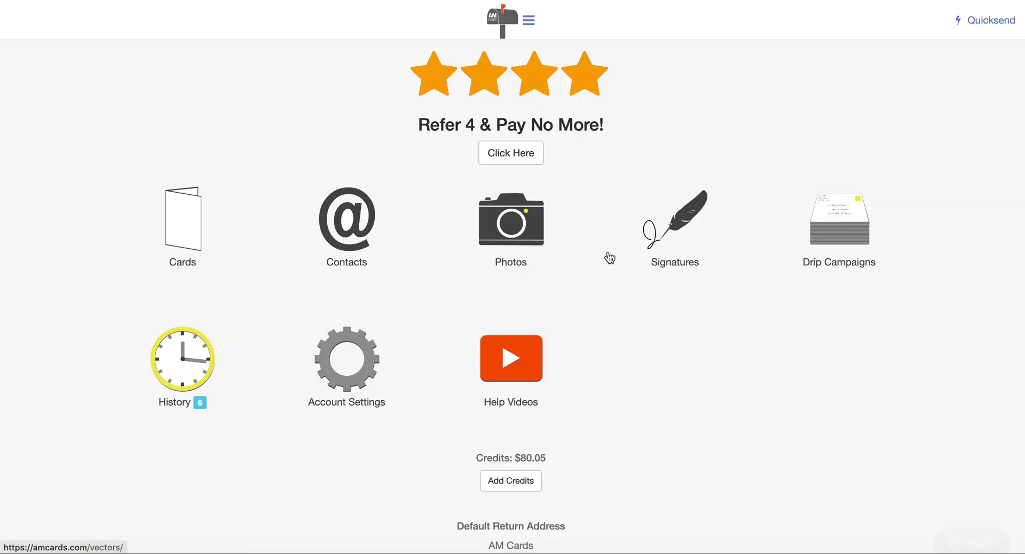